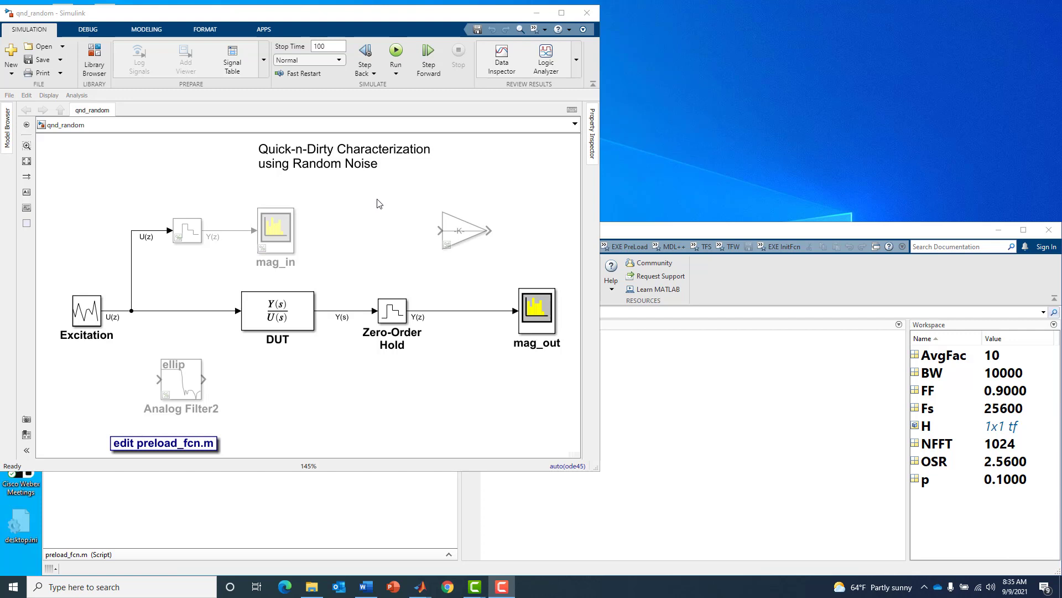
Select and inspect the DUT transfer-function block in the qnd_random model
left_click(253, 329)
left_click(225, 331)
left_click(262, 341)
left_click(360, 317)
left_click(253, 304)
left_click(343, 330)
Inspect the Zero-Order Hold and mag_out blocks, then open the preload_fcn.m script
left_click(391, 320)
left_click(536, 303)
left_click(465, 325)
left_click(413, 332)
left_click(480, 326)
left_click(175, 446)
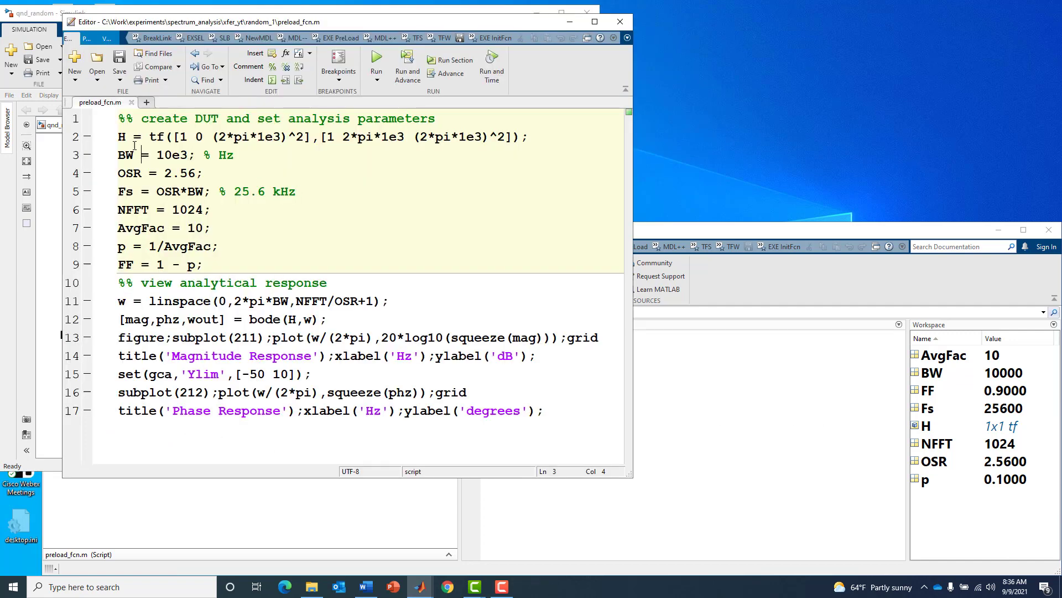
Highlight the H = tf definition on line 2 and print H in the Command Window
left_click_drag(121, 137, 165, 136)
left_click(175, 138)
left_click(642, 367)
type("H")
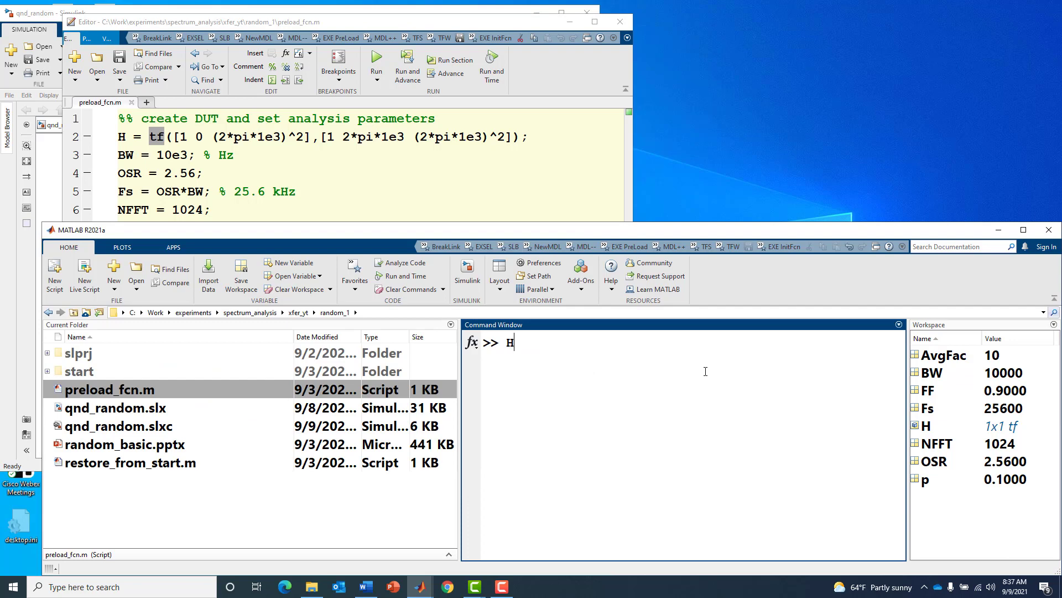
key("Return")
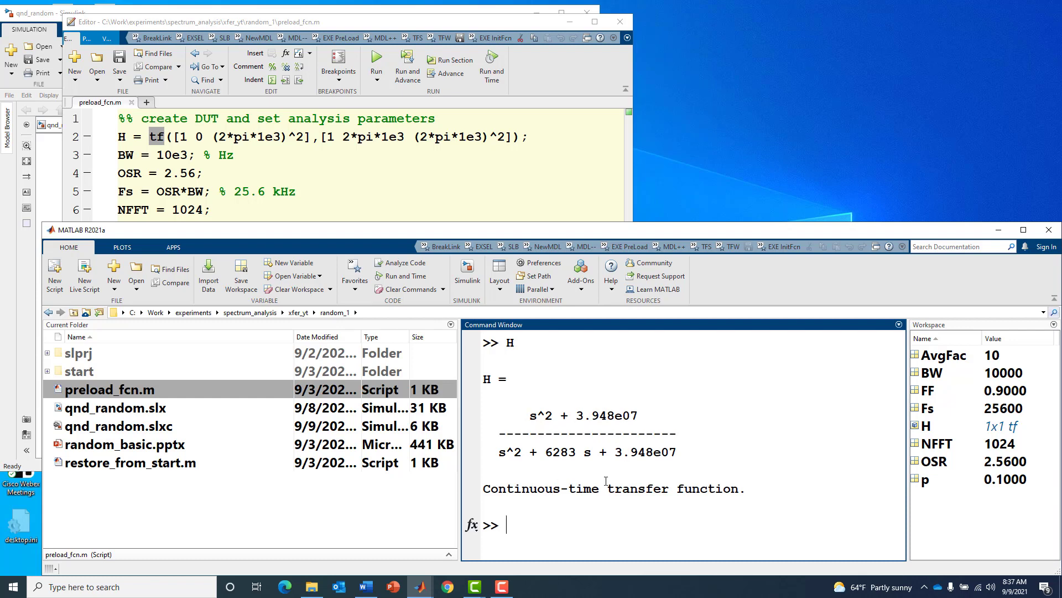
left_click(236, 167)
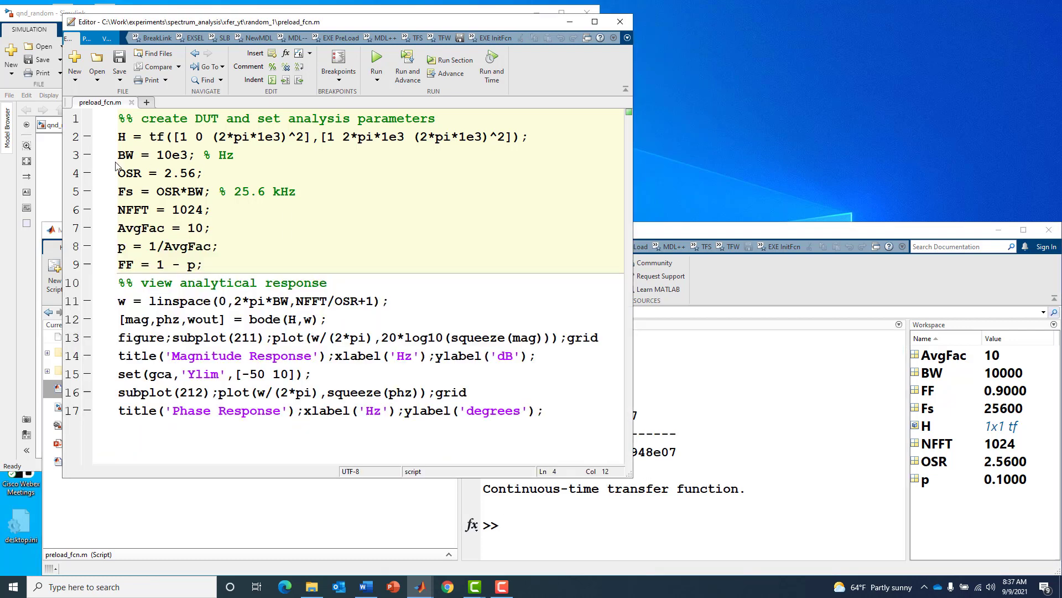
left_click_drag(117, 156, 197, 160)
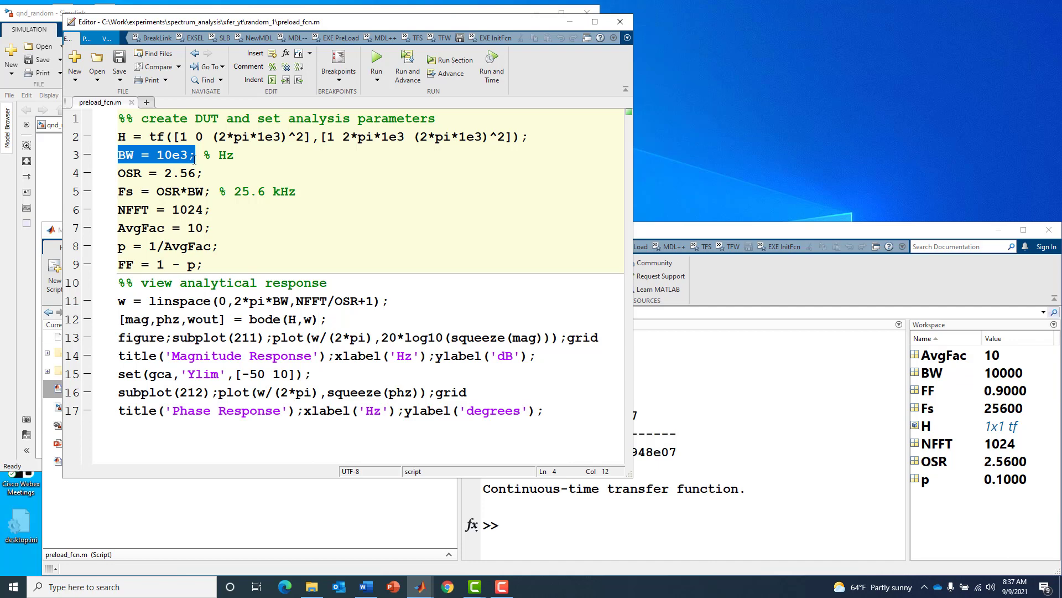
left_click_drag(117, 192, 206, 193)
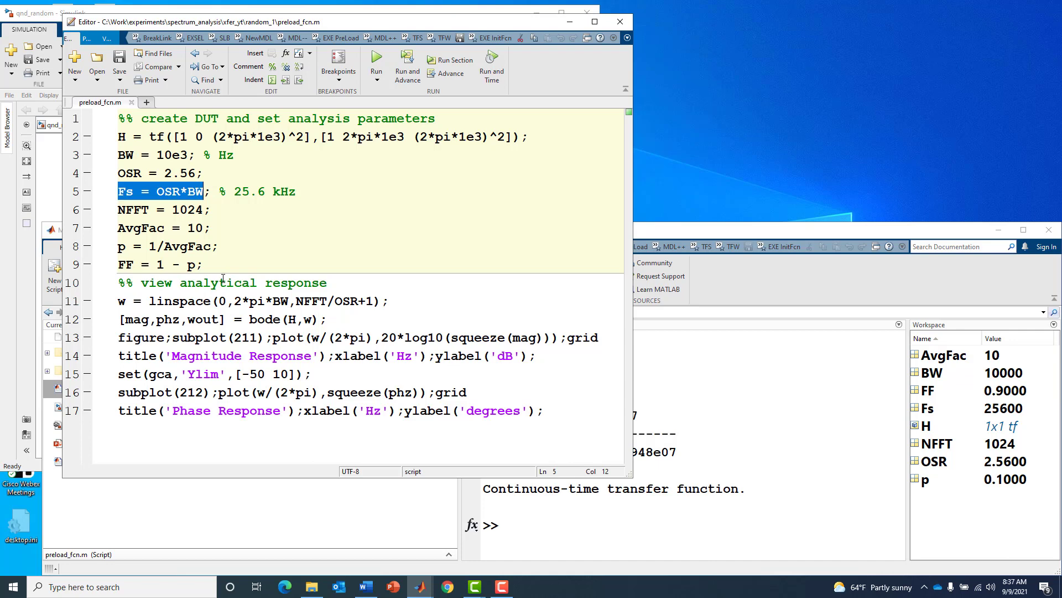
left_click(251, 331)
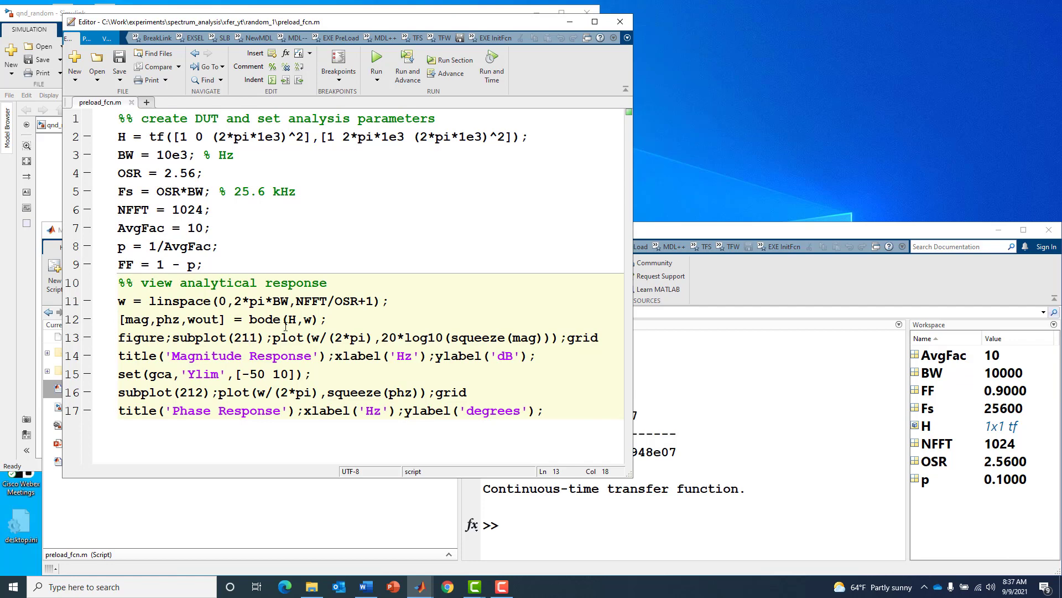
left_click(296, 336)
double_click(266, 321)
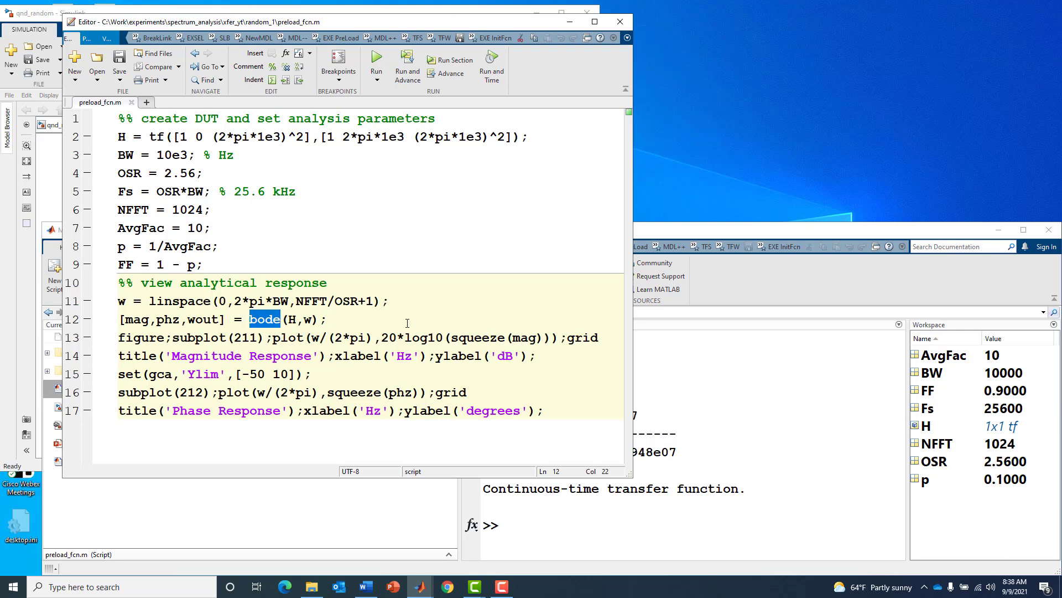
left_click(534, 339)
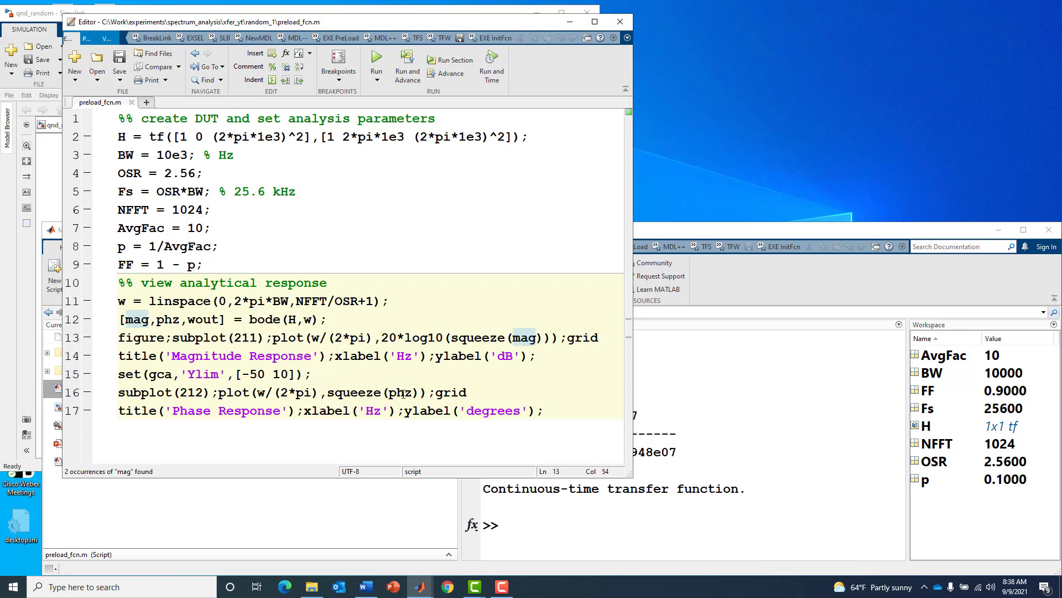
left_click(421, 393)
Run the analytical response section, enlarge the magnitude/phase figure, then close it
left_click(445, 61)
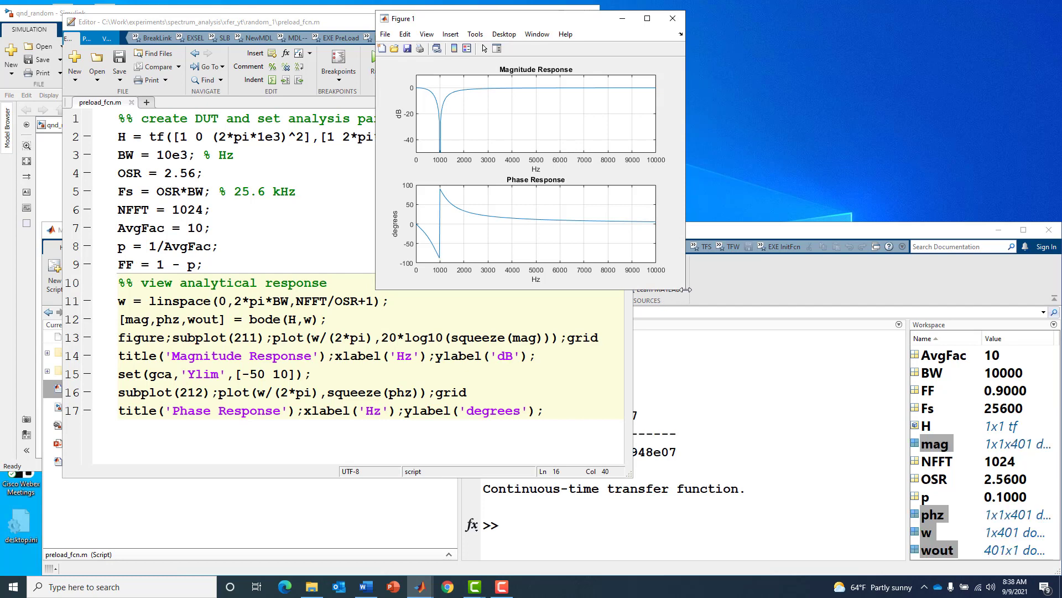
left_click_drag(686, 290, 975, 480)
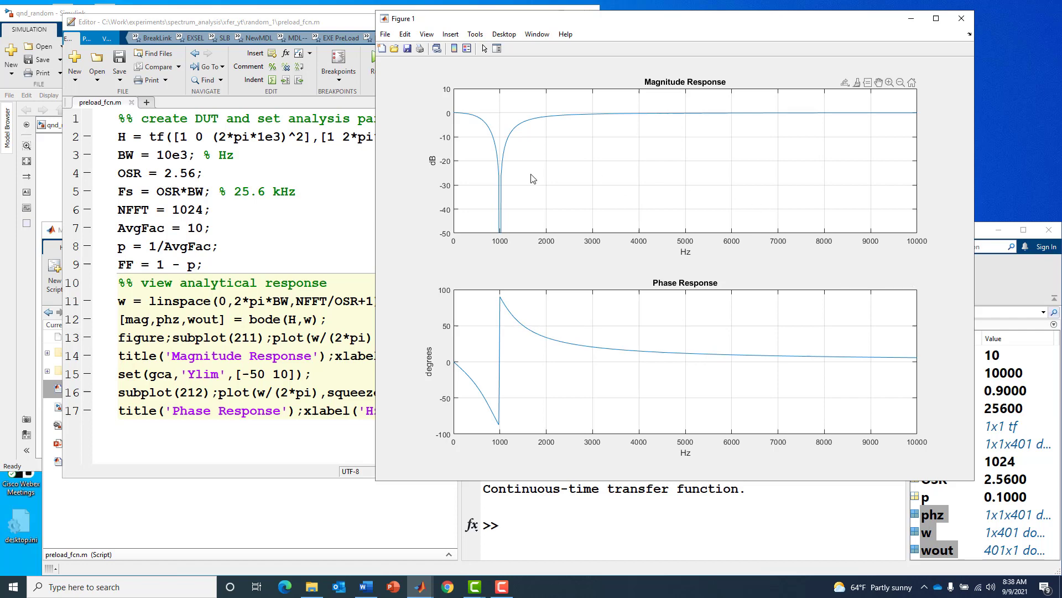
left_click(965, 19)
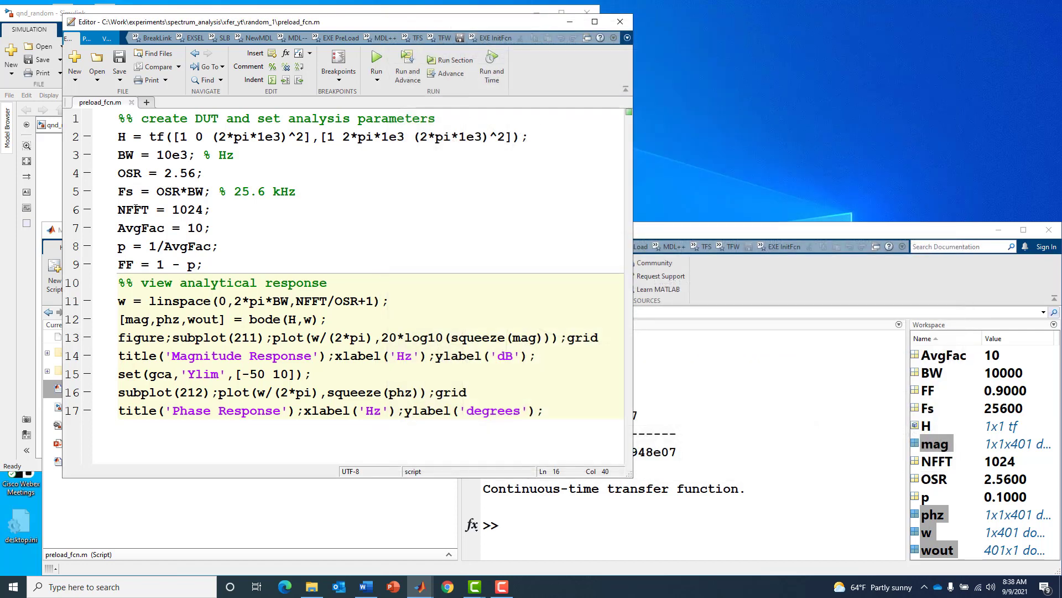
Run the qnd_random noise test bench simulation in Simulink
left_click(51, 183)
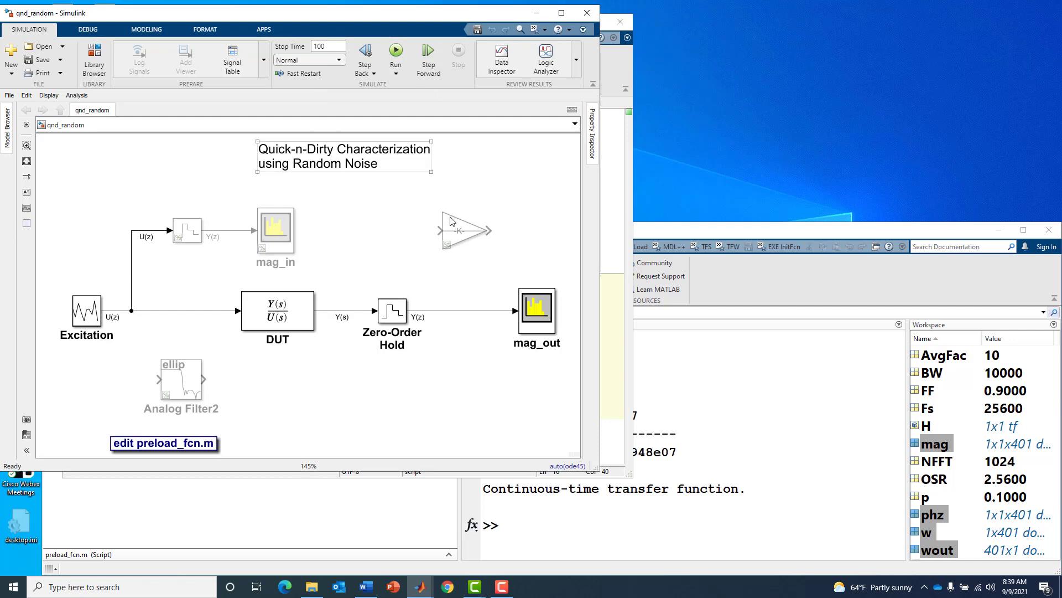
left_click(396, 53)
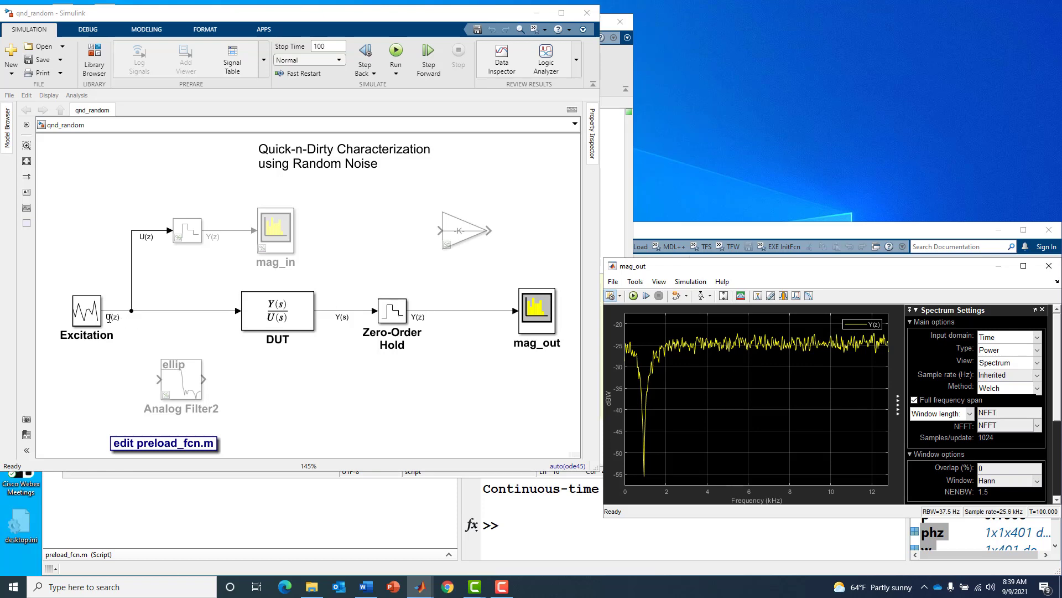
left_click(277, 307)
left_click(535, 333)
left_click(393, 311)
left_click(586, 328)
left_click(94, 323)
double_click(94, 323)
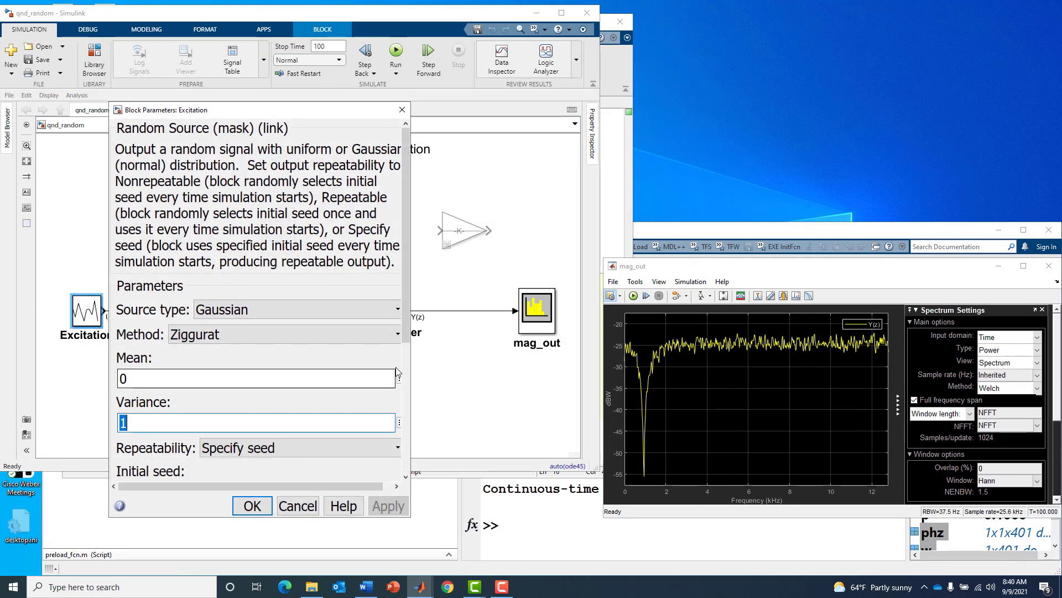
scroll(404, 332, "down", 5)
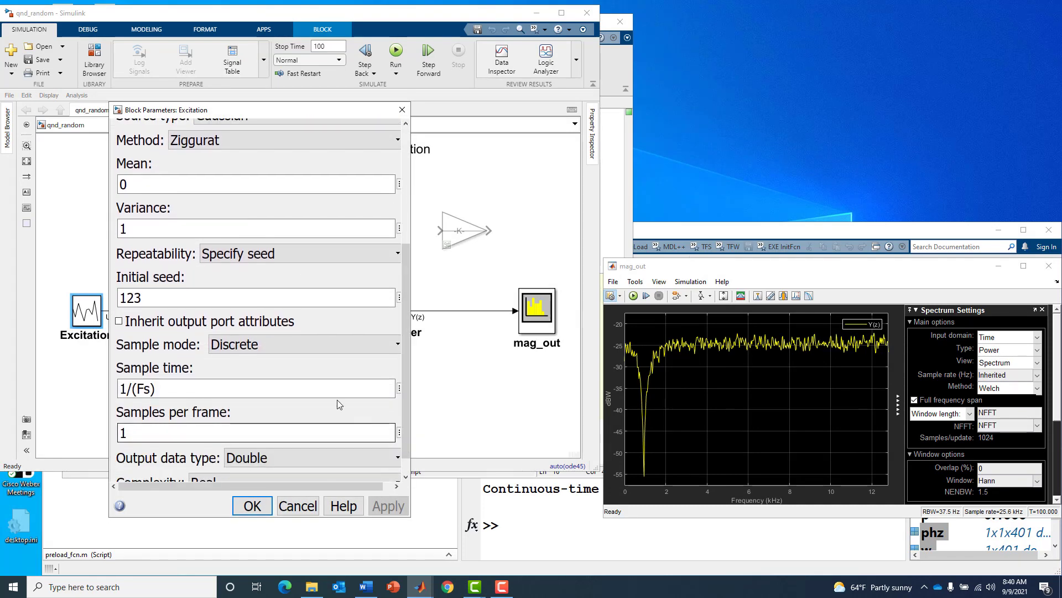
triple_click(192, 387)
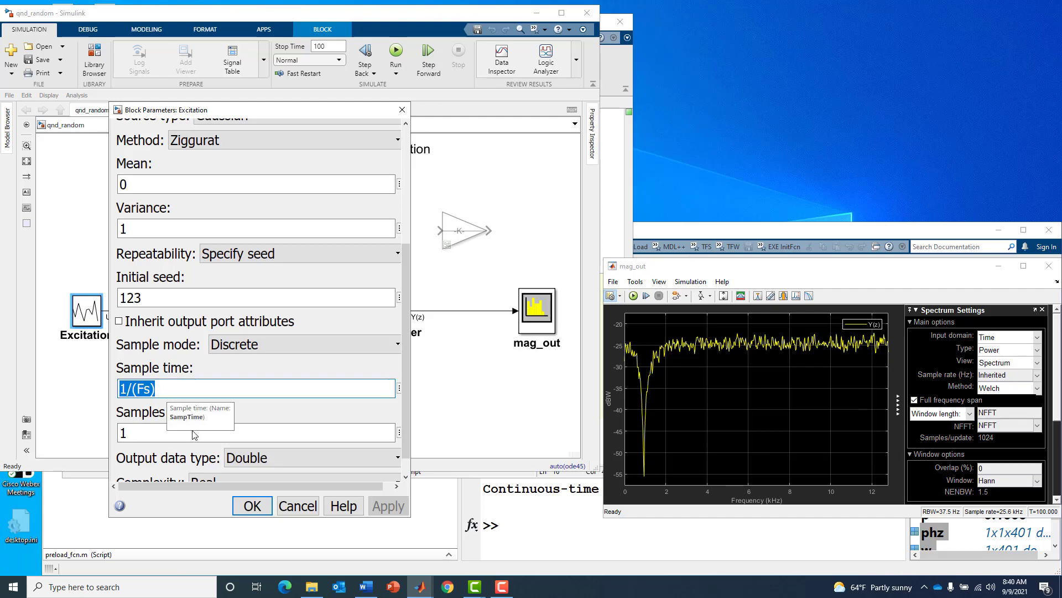
left_click(247, 506)
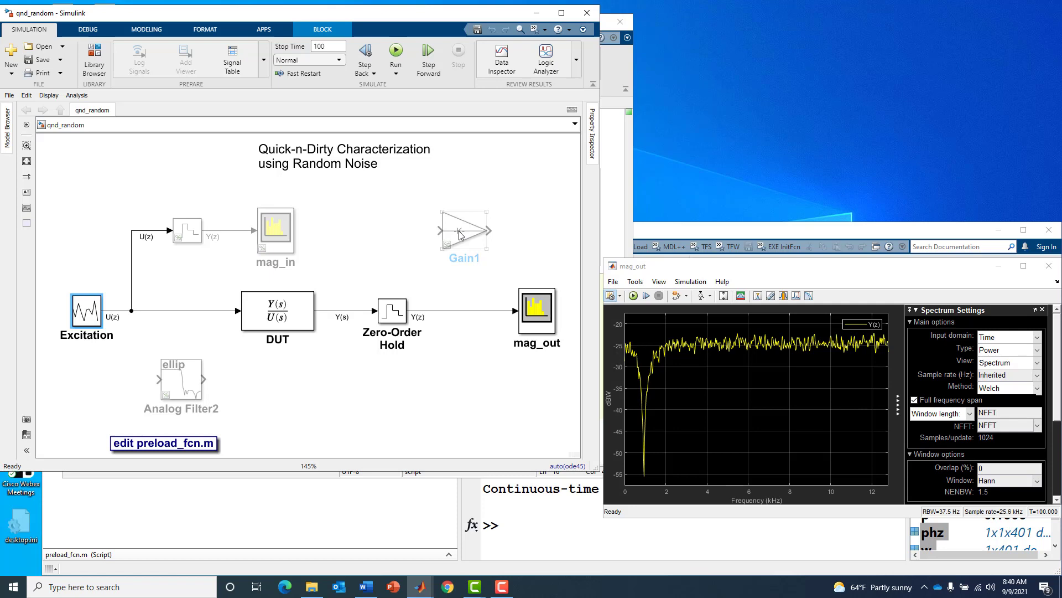
Move Gain1 between the Zero-Order Hold and mag_out, and uncomment it
left_click_drag(463, 234, 465, 310)
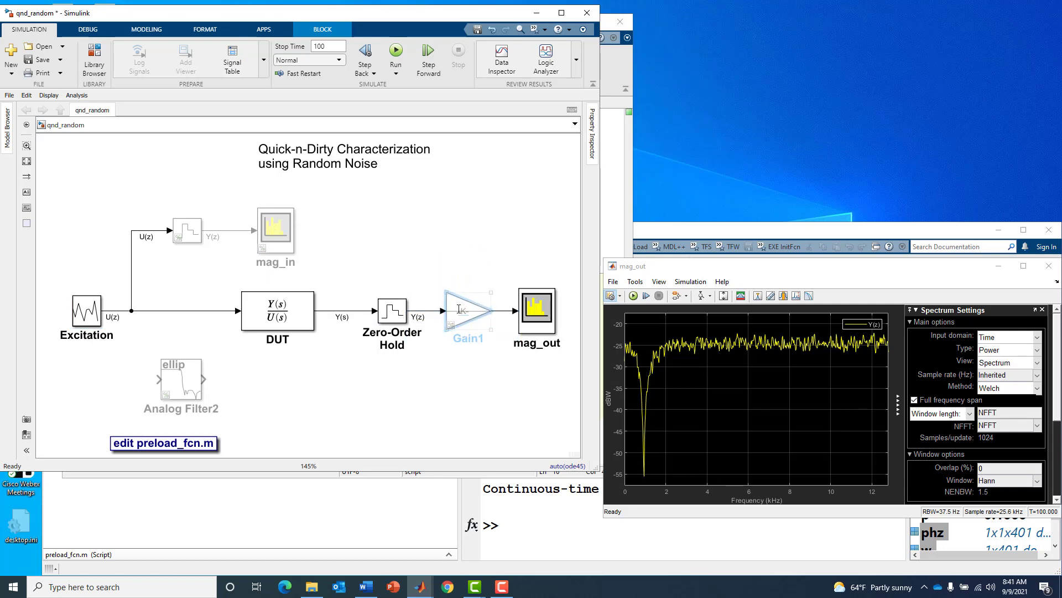
right_click(458, 317)
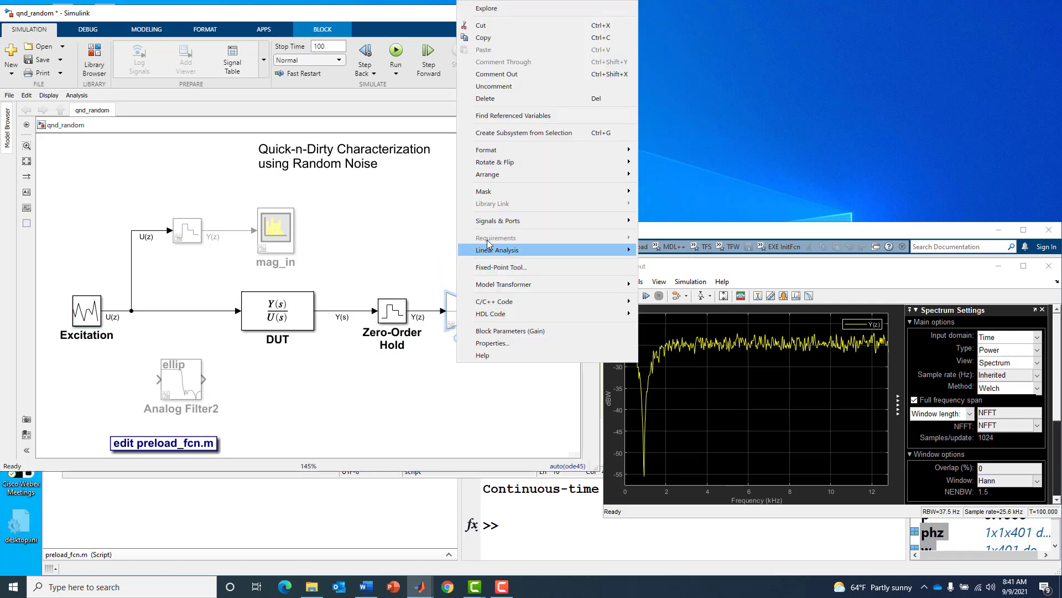
left_click(489, 89)
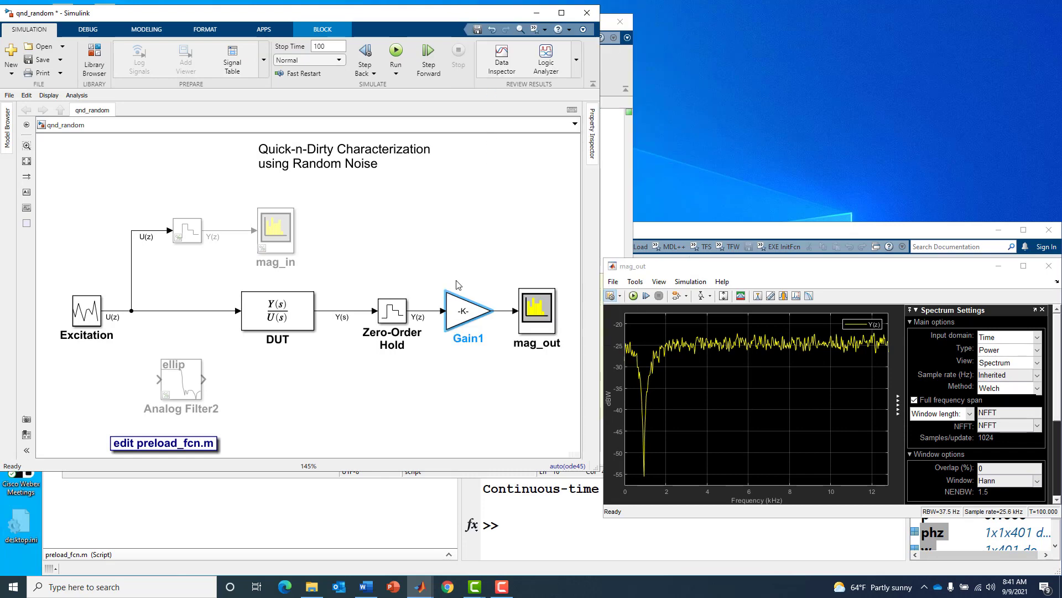
Set Gain1's gain to 10^(-10*log10(2*1.5/NFFT)/20) and confirm
double_click(457, 306)
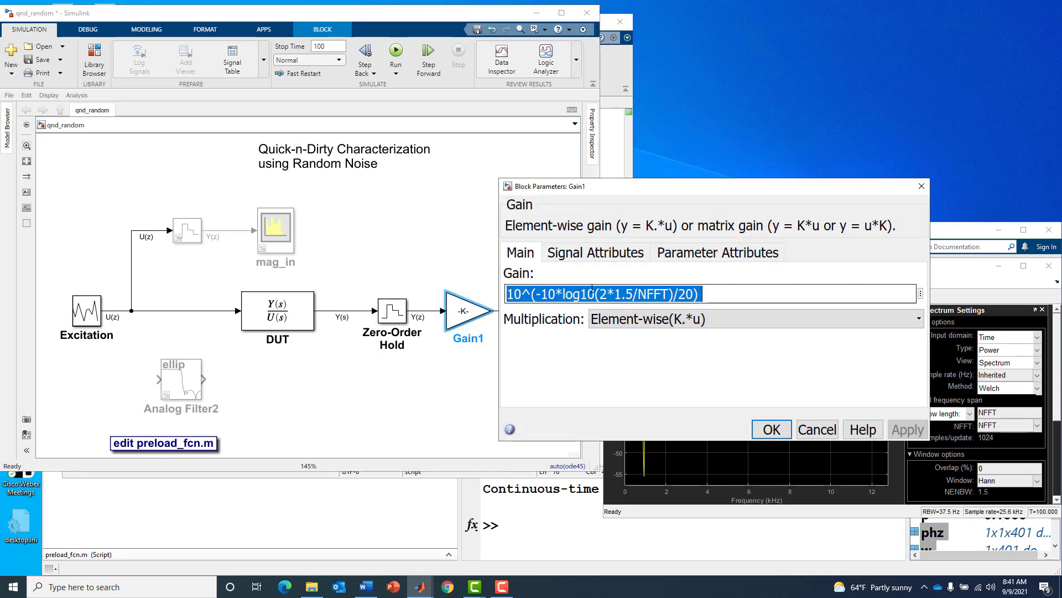
left_click(639, 294)
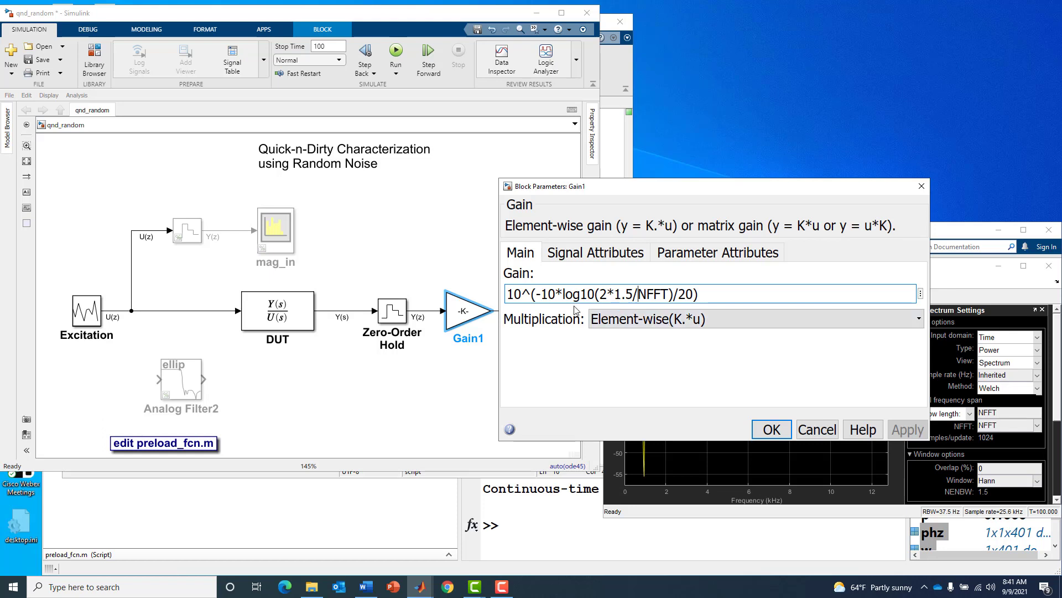
double_click(603, 294)
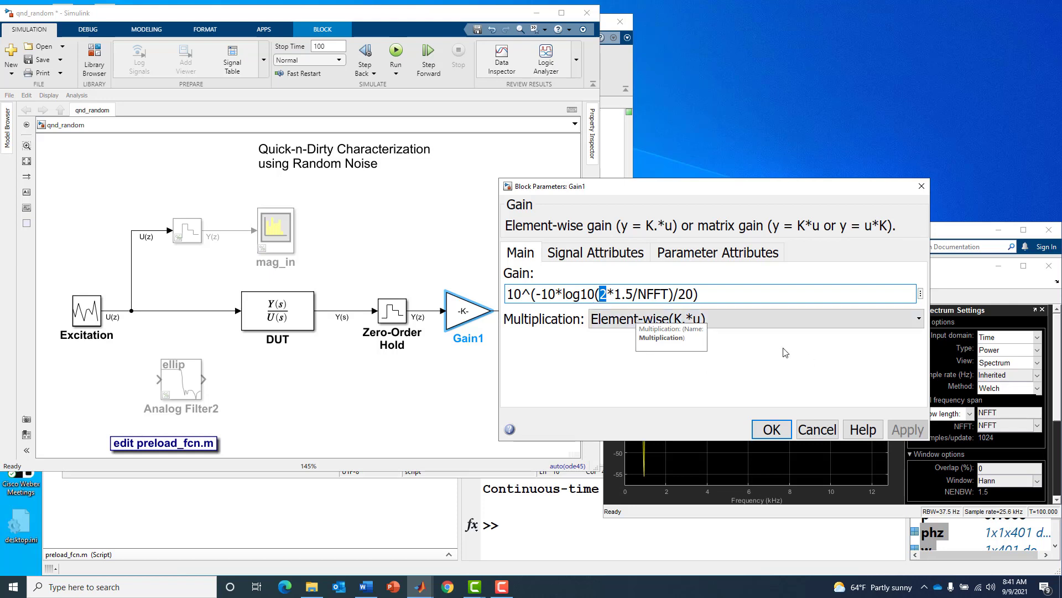
left_click(772, 430)
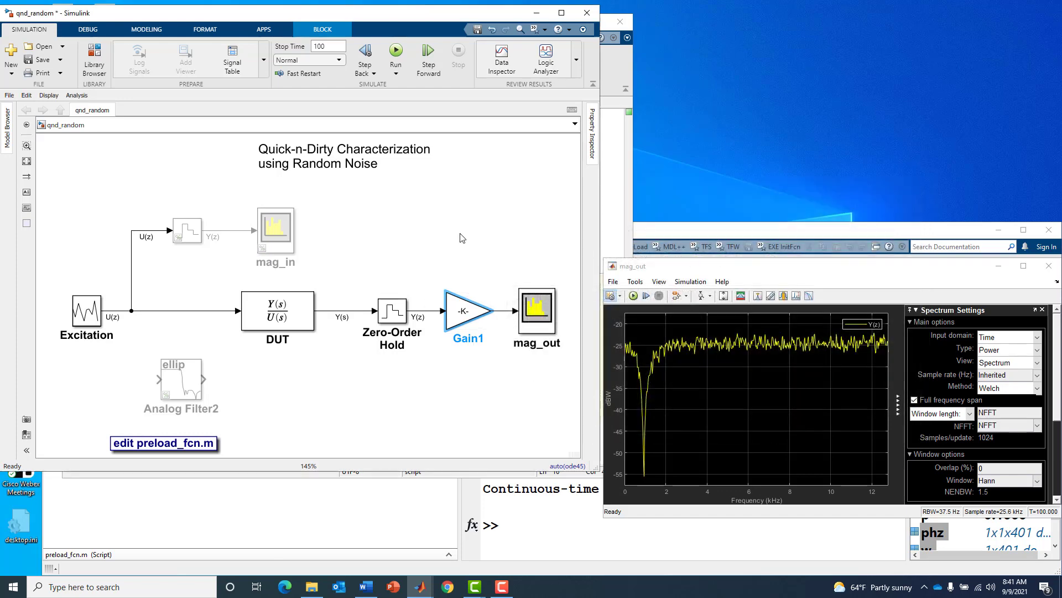
Run the simulation and stop it at T=78.729 once mag_out shows the scaled spectrum
left_click(396, 51)
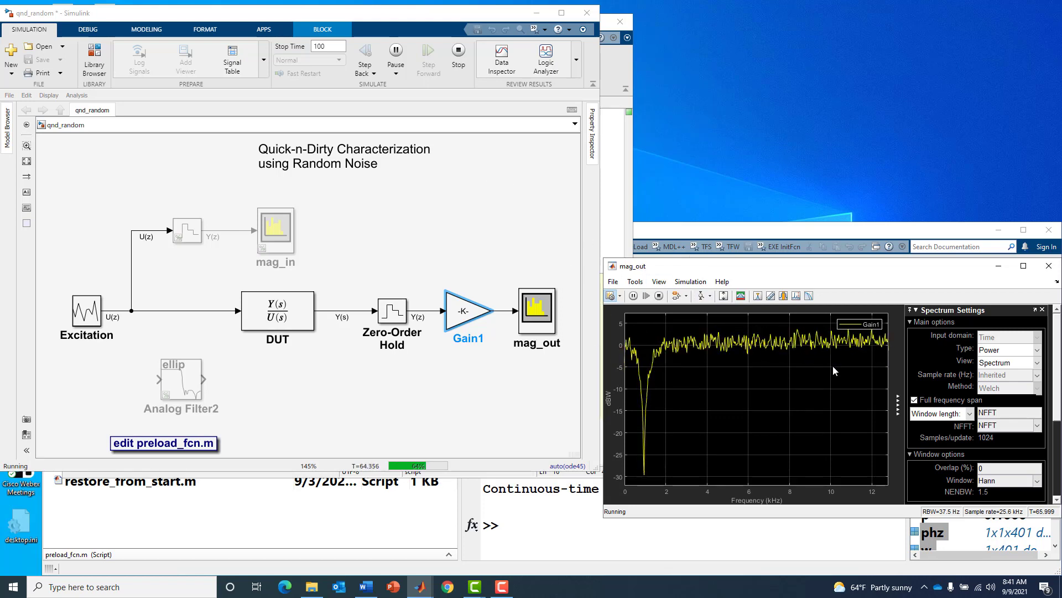
left_click(659, 296)
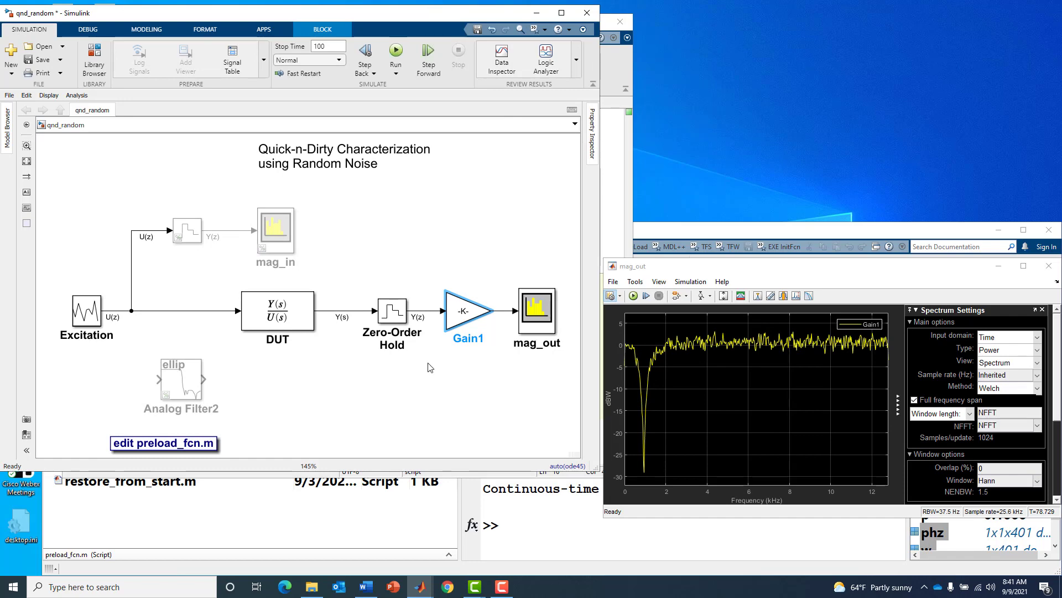
Open preload_fcn.m and change AvgFac on line 7 from 10 to 1000
left_click(170, 445)
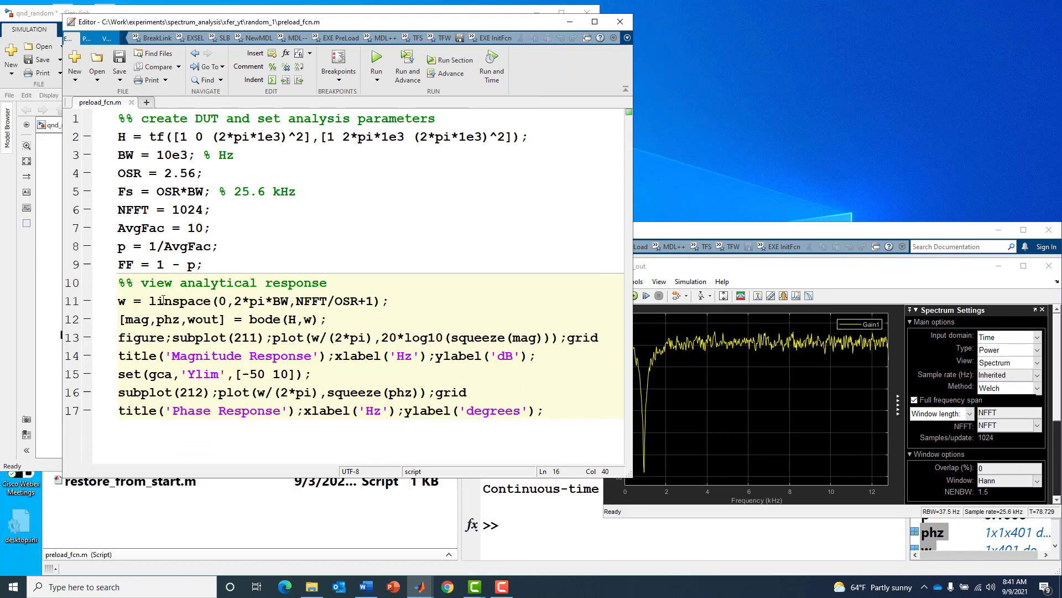
left_click(204, 228)
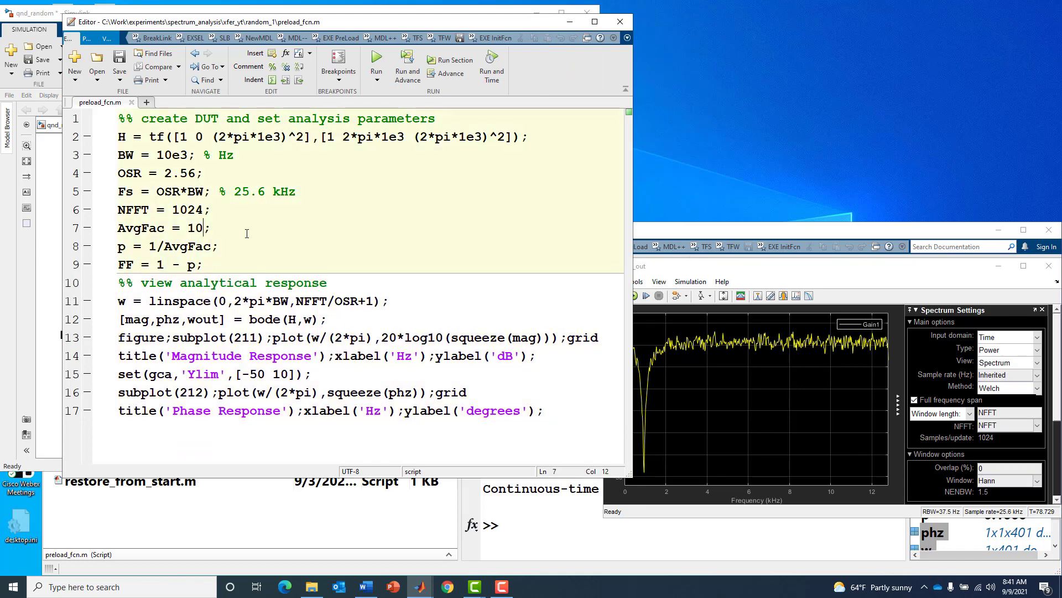
type("00")
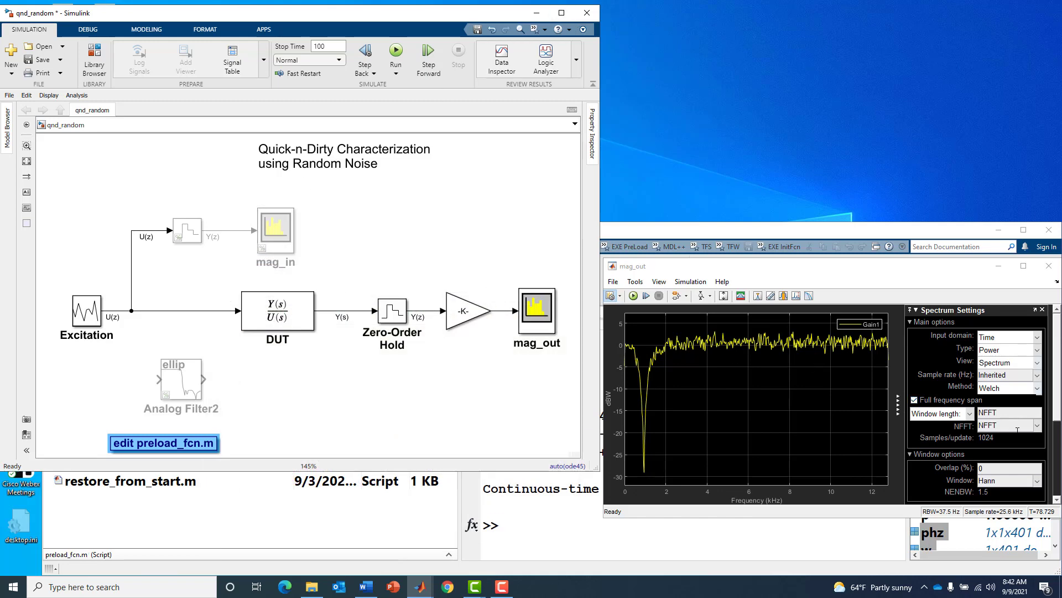
scroll(1009, 439, "down", 5)
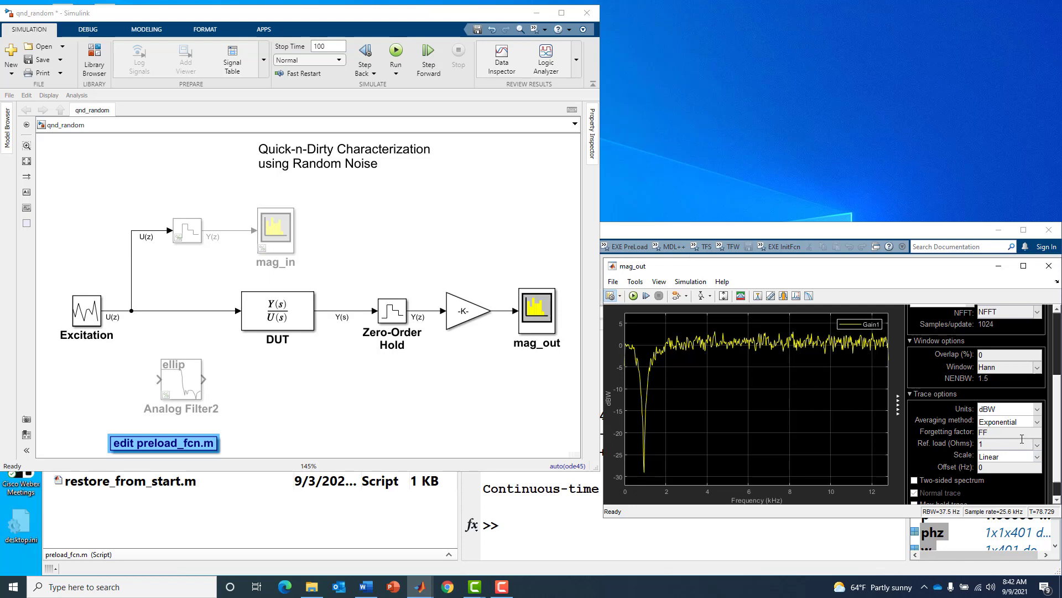
left_click(1000, 434)
scroll(1018, 381, "up", 3)
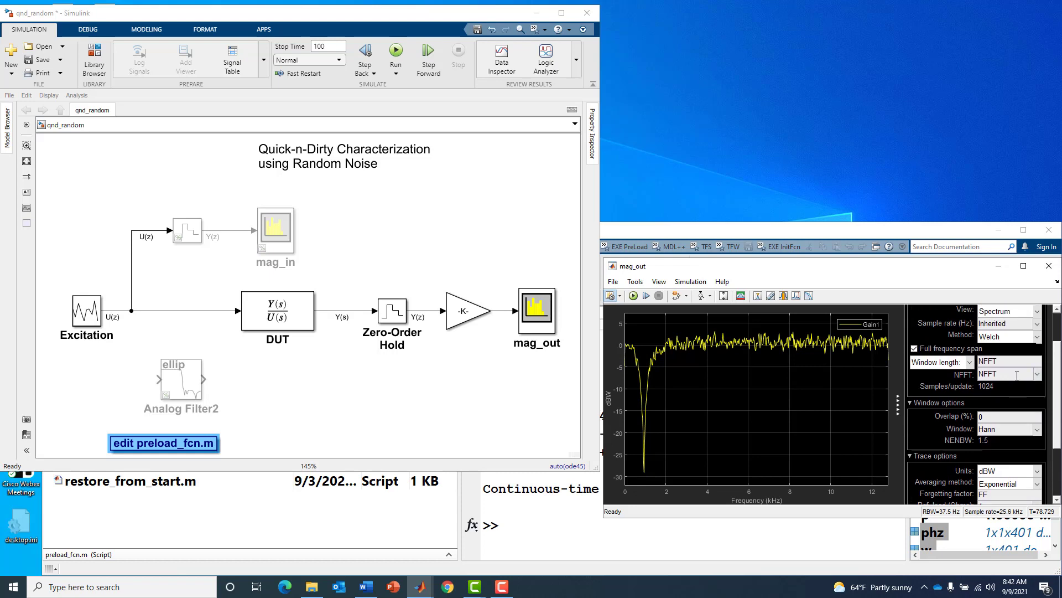
scroll(1017, 376, "up", 2)
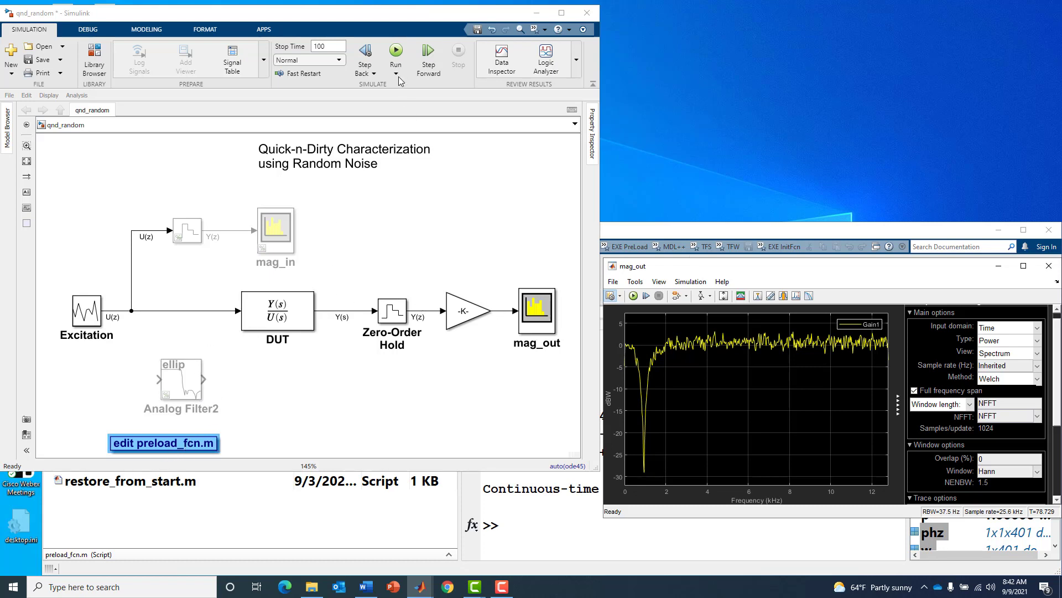
Run the simulation and stop it at T=84.541 once the spectrum averages smoothly
left_click(396, 51)
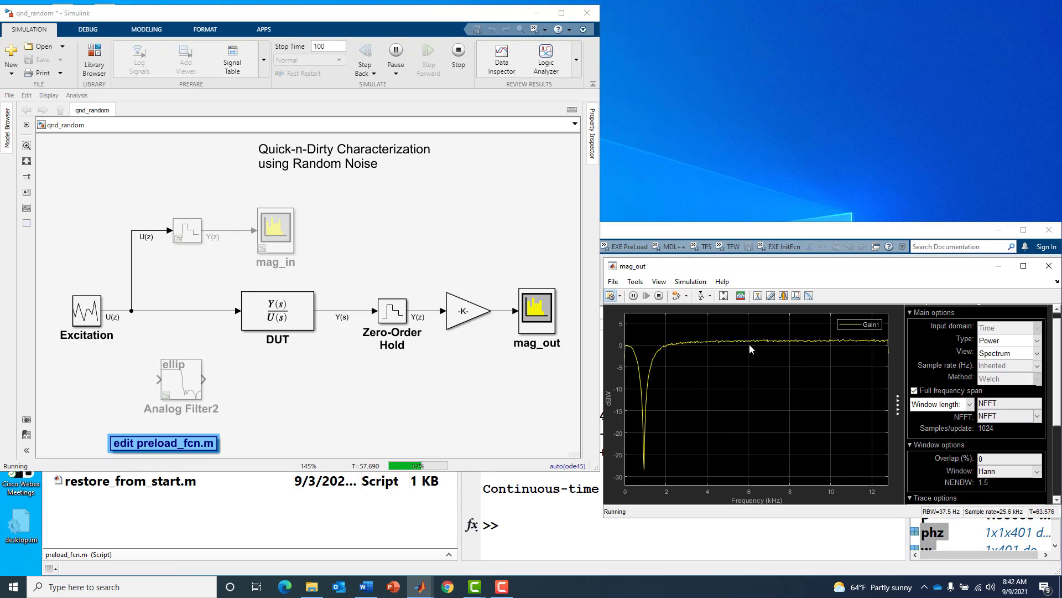
left_click(660, 296)
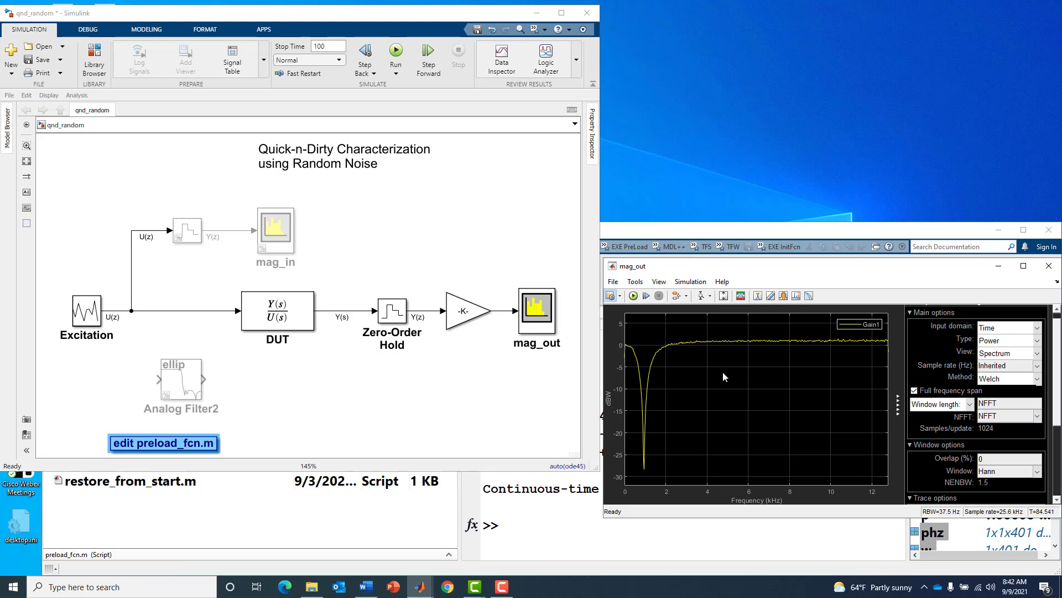
left_click(701, 297)
left_click_drag(774, 333, 774, 360)
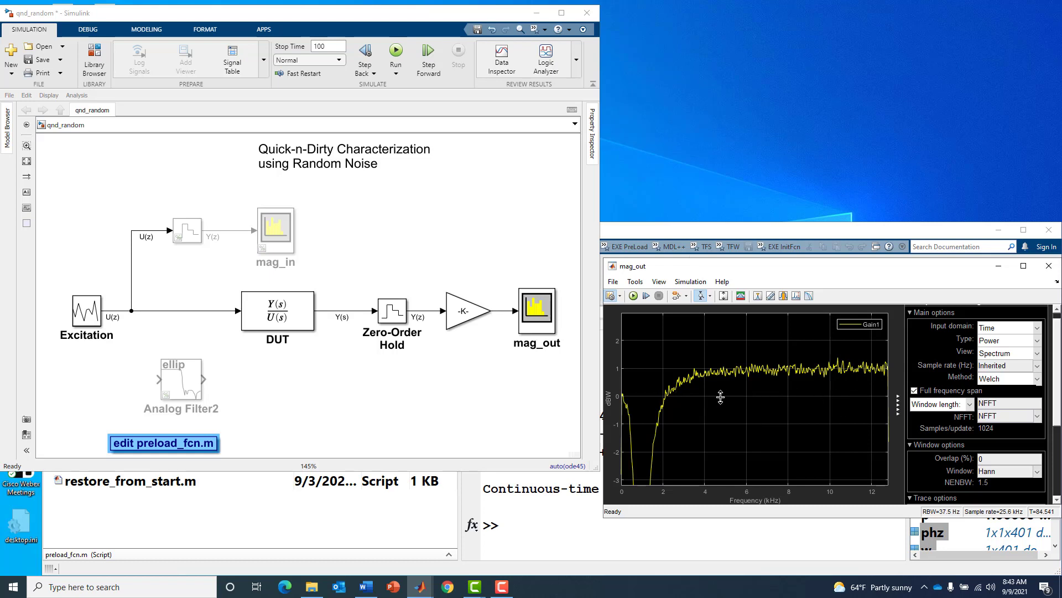
left_click(476, 306)
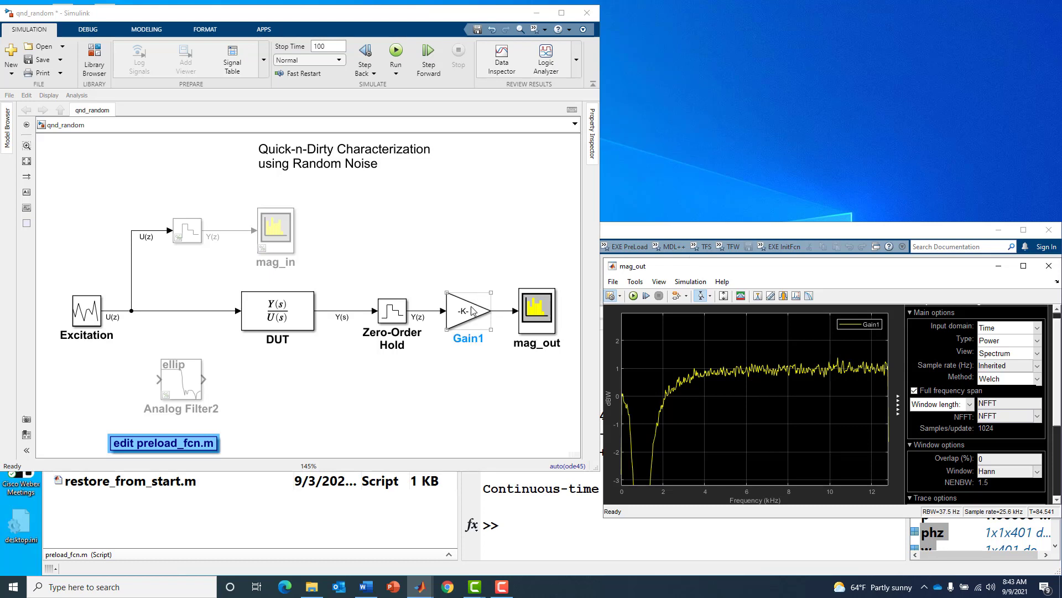
left_click(365, 293)
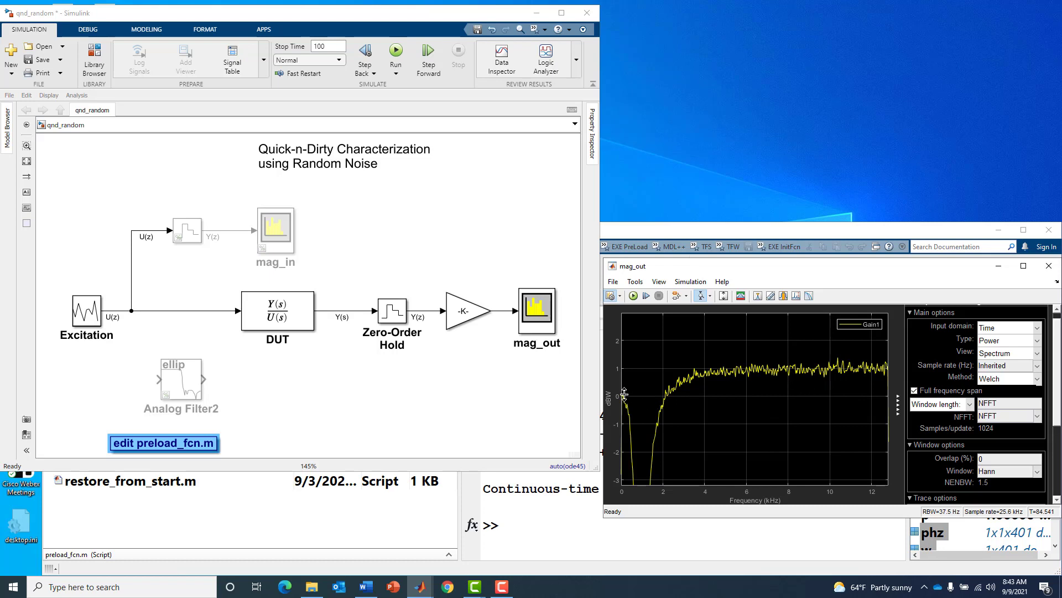
left_click(724, 297)
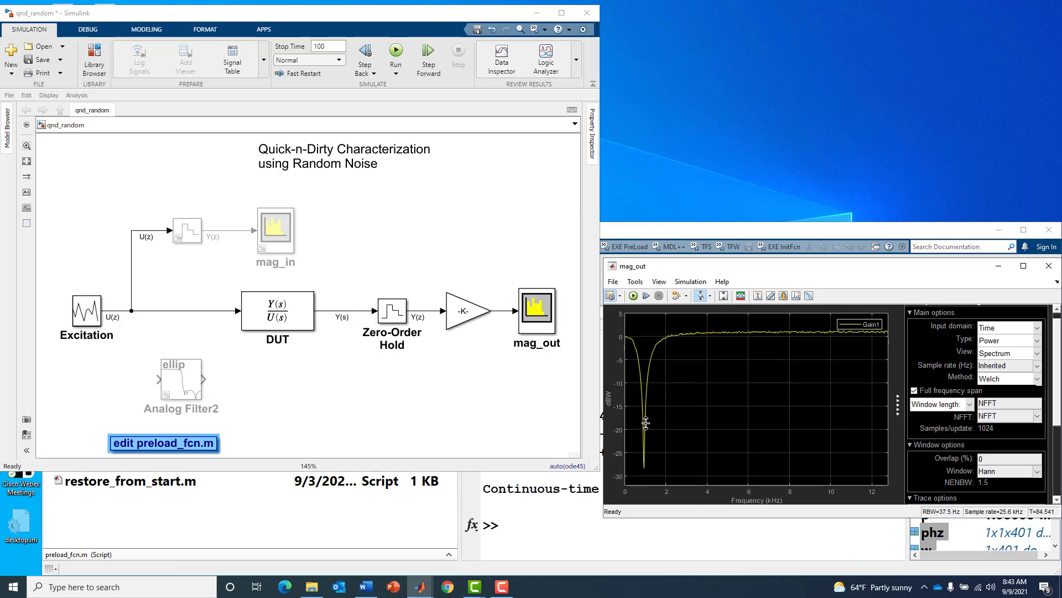
left_click(710, 296)
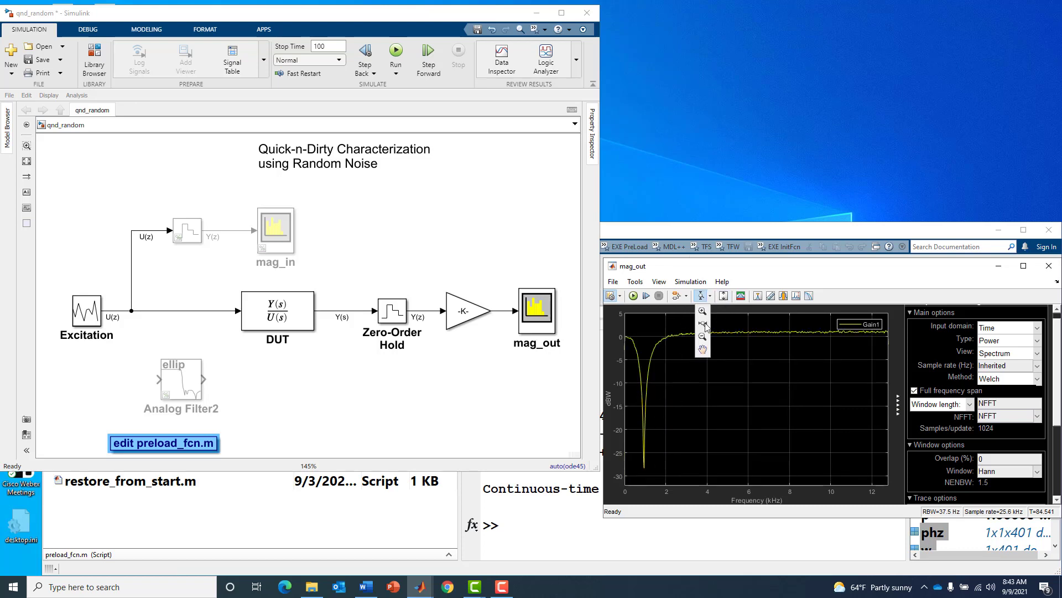
left_click(707, 329)
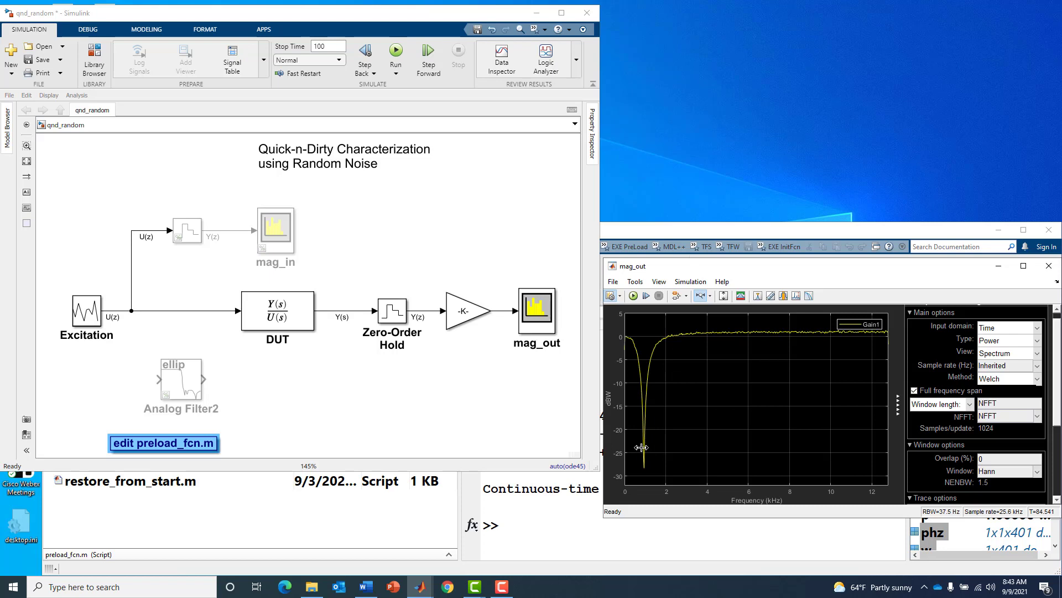
left_click_drag(641, 447, 650, 447)
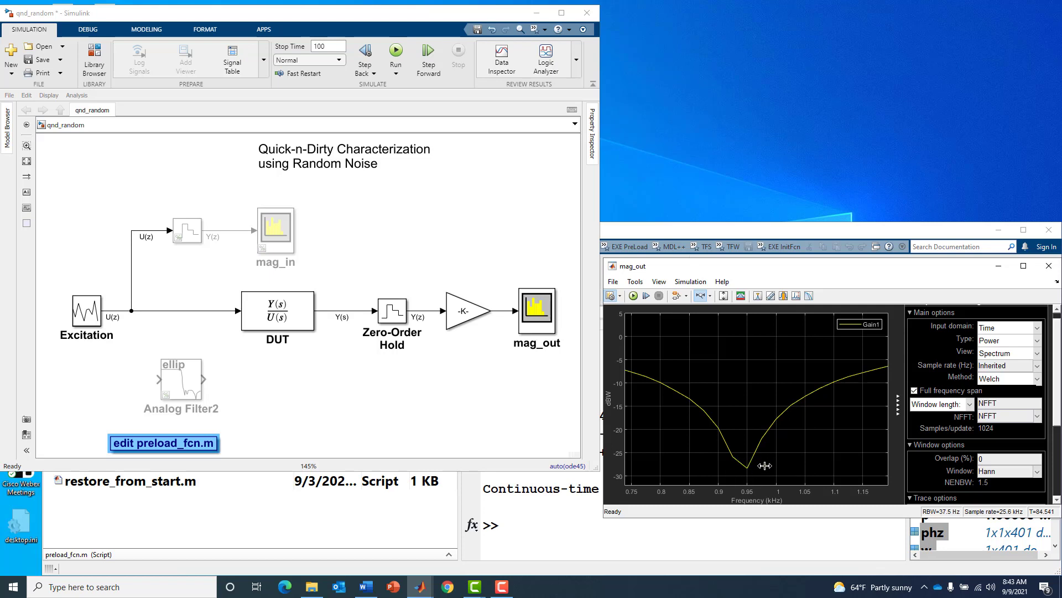
right_click(746, 364)
left_click(766, 385)
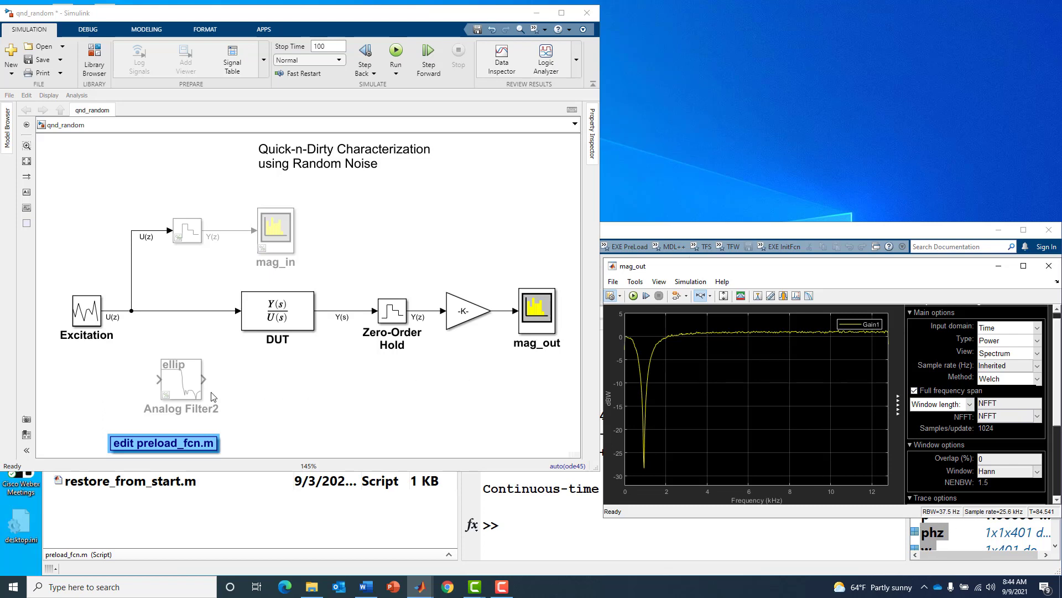
Change line 6 of preload_fcn.m to NFFT = 4*1024 and save the script
left_click(172, 448)
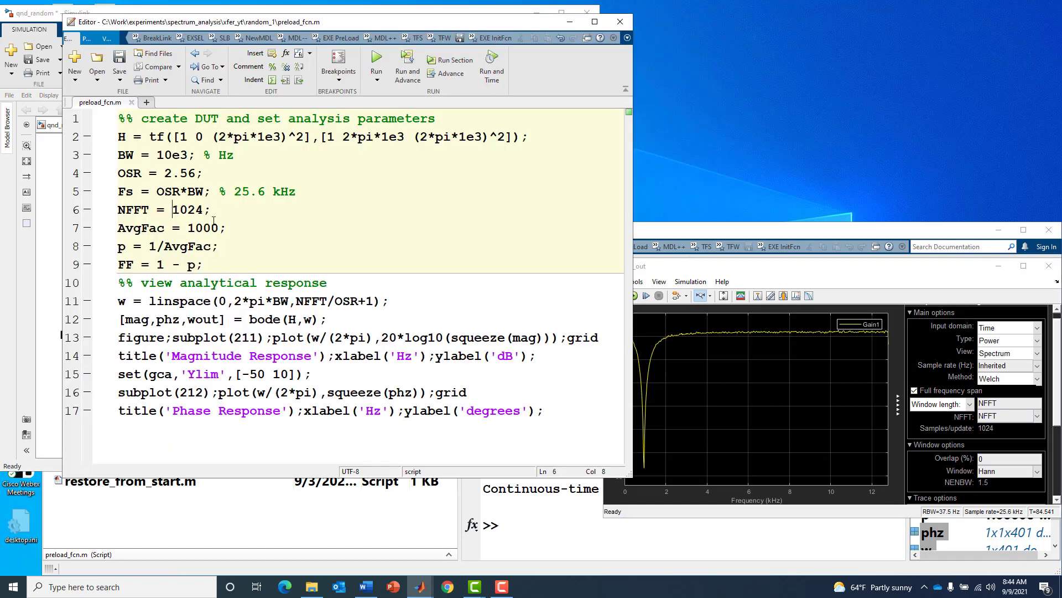
type("4")
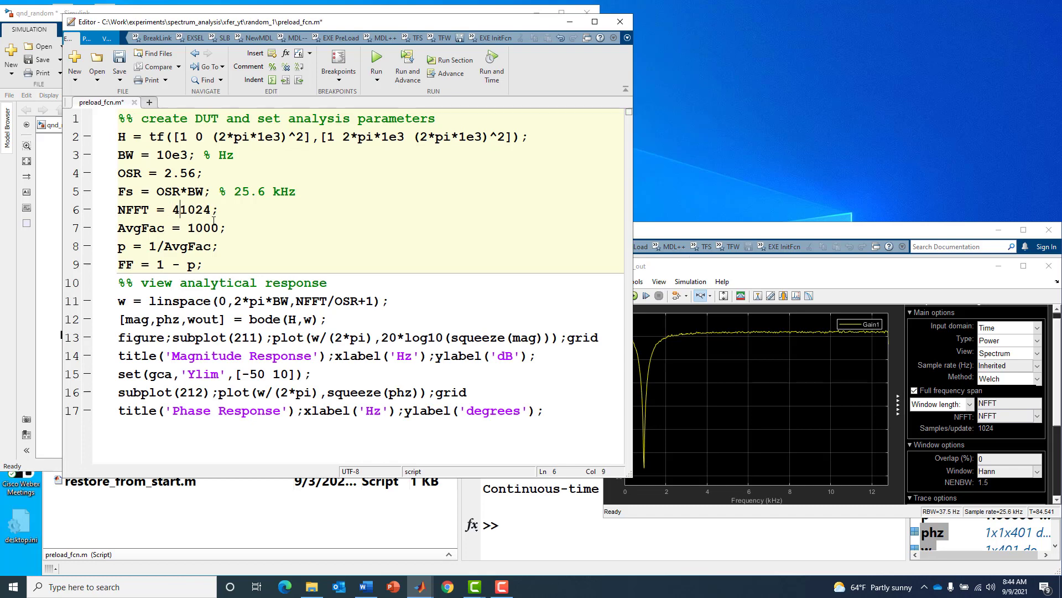
type("*")
left_click(121, 61)
left_click(686, 243)
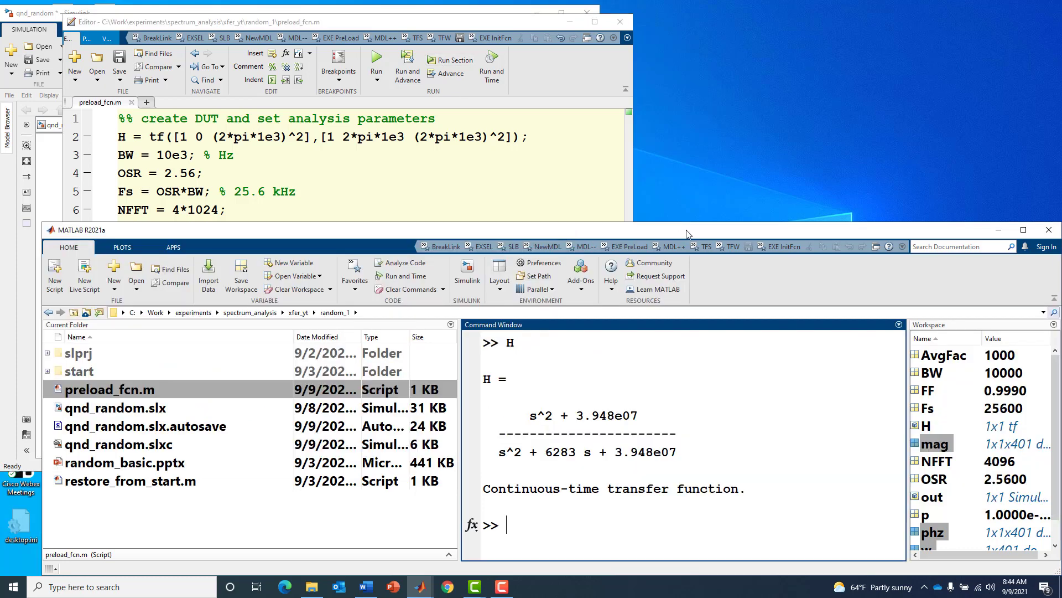
Rerun the simulation from the mag_out scope with the 4096-point FFT
left_click(998, 230)
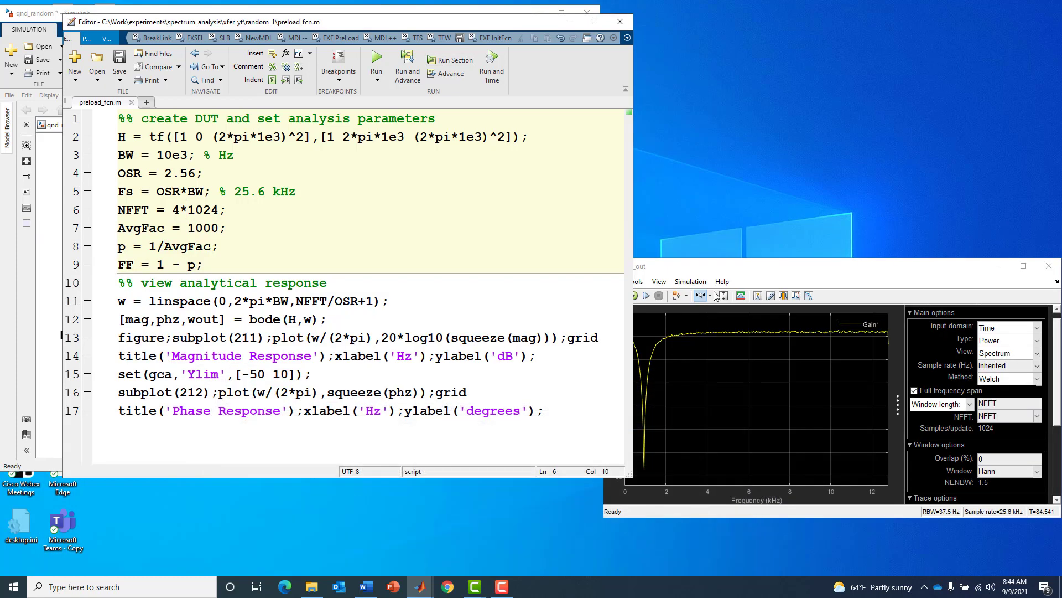
left_click(698, 270)
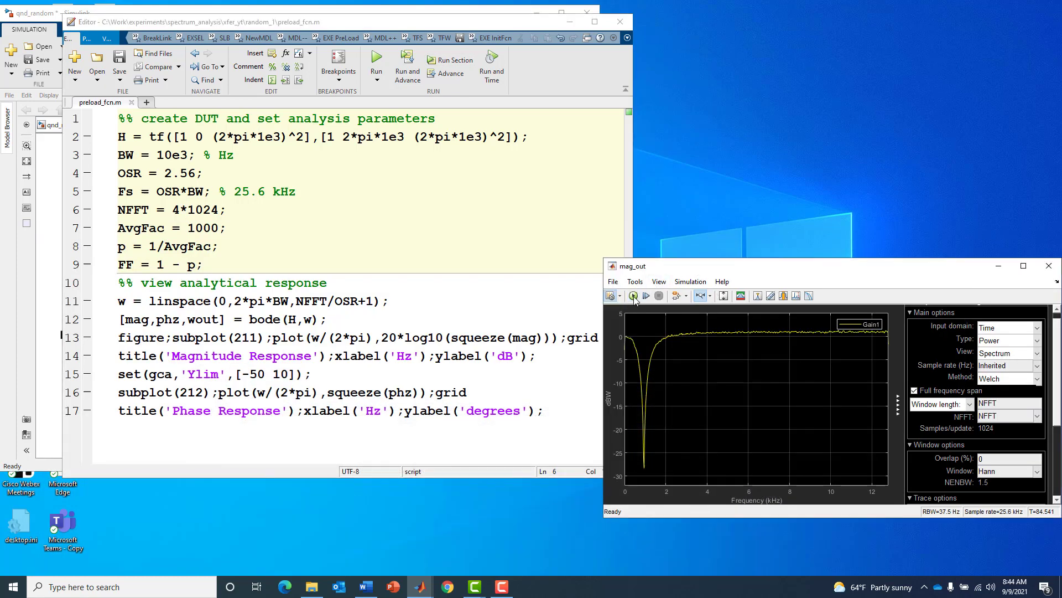
left_click(633, 296)
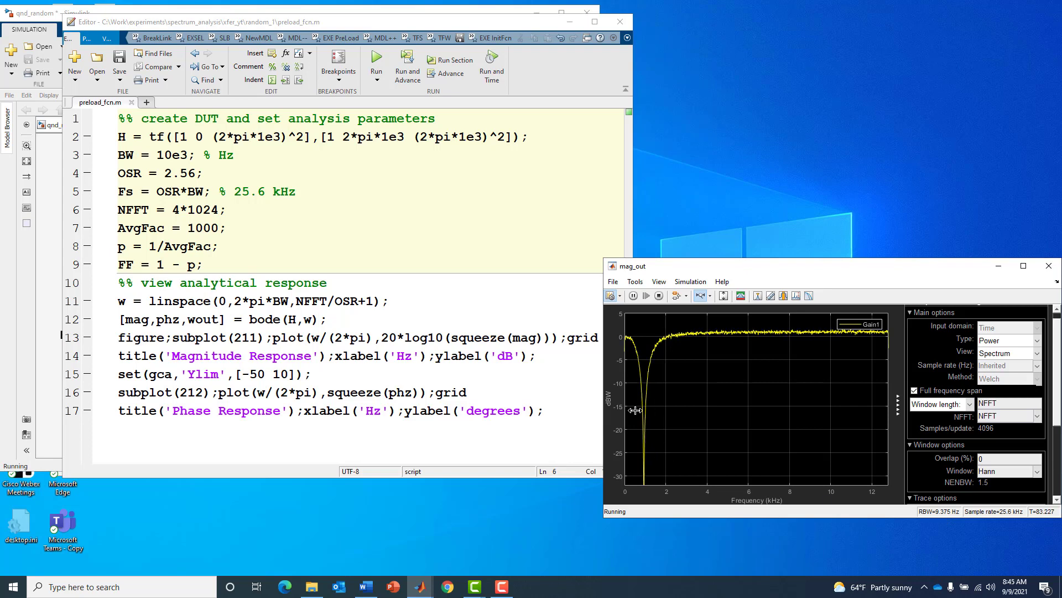
Zoom the frequency axis around the 1 kHz notch, rescale axes, then restore full view
left_click_drag(634, 410, 785, 440)
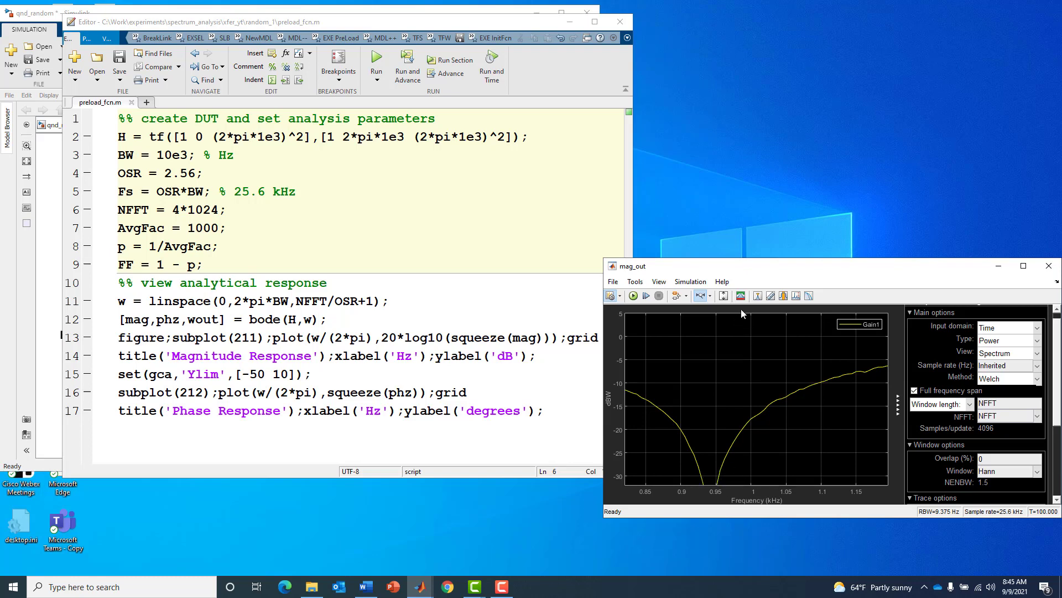
left_click(723, 296)
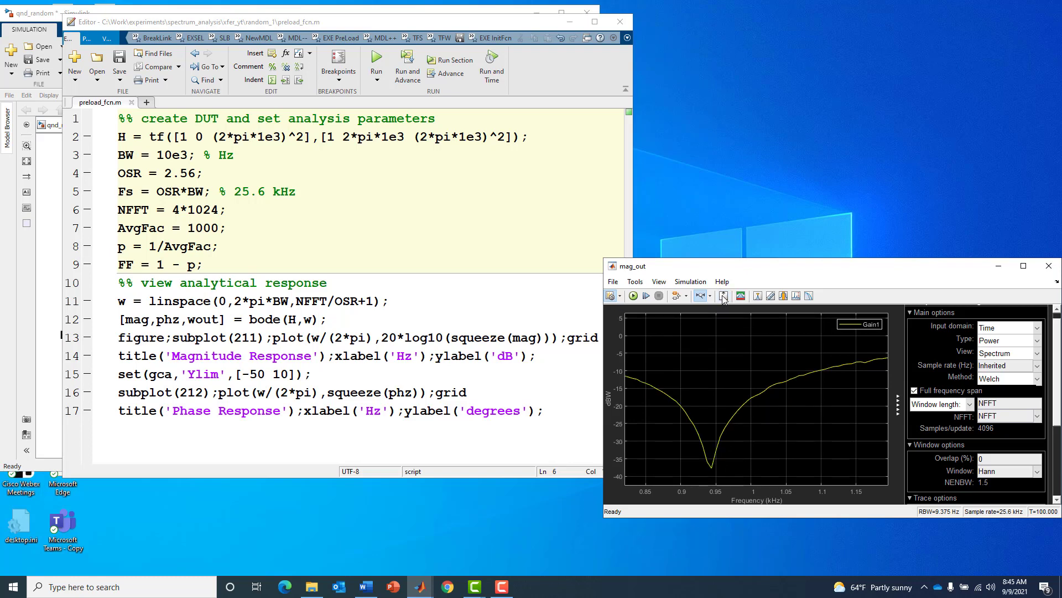
right_click(727, 347)
left_click(747, 364)
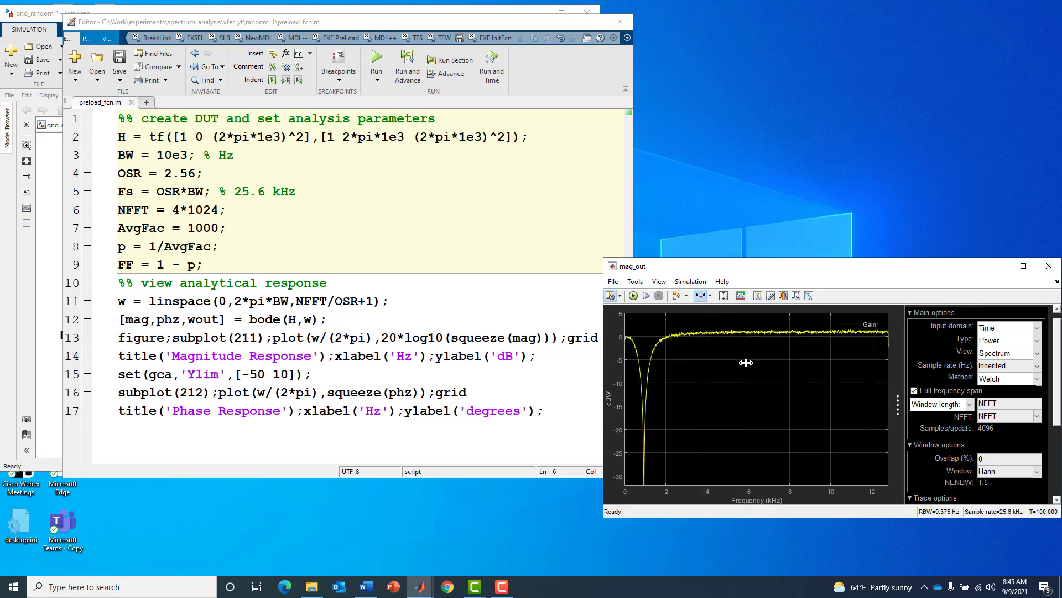
Revert NFFT to 1024 in preload_fcn.m, save it, and bring the qnd_random model back into view
left_click(191, 210)
key("BackSpace")
key("BackSpace")
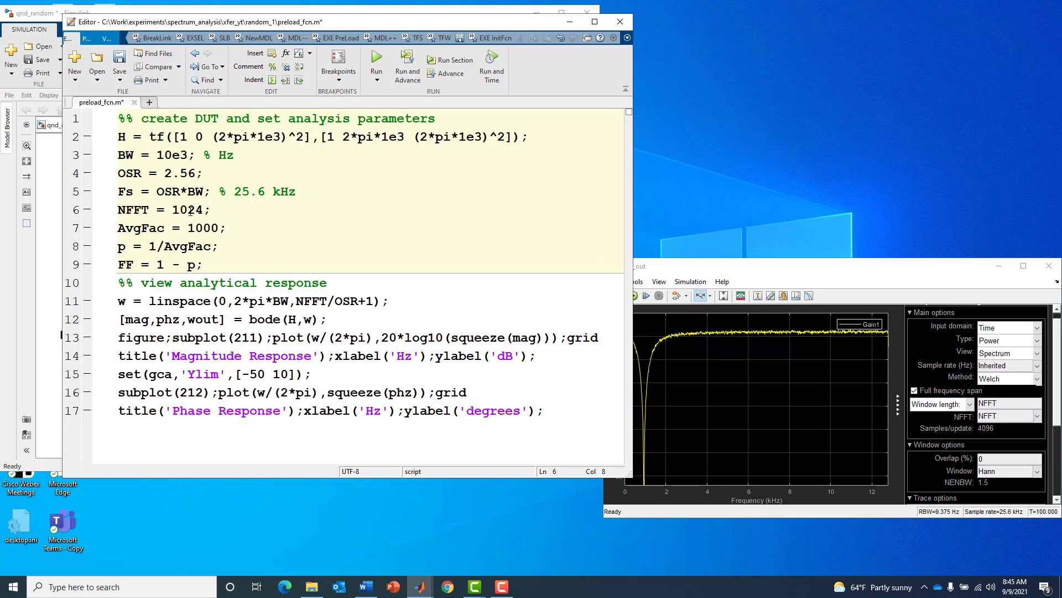
left_click(120, 60)
left_click(570, 22)
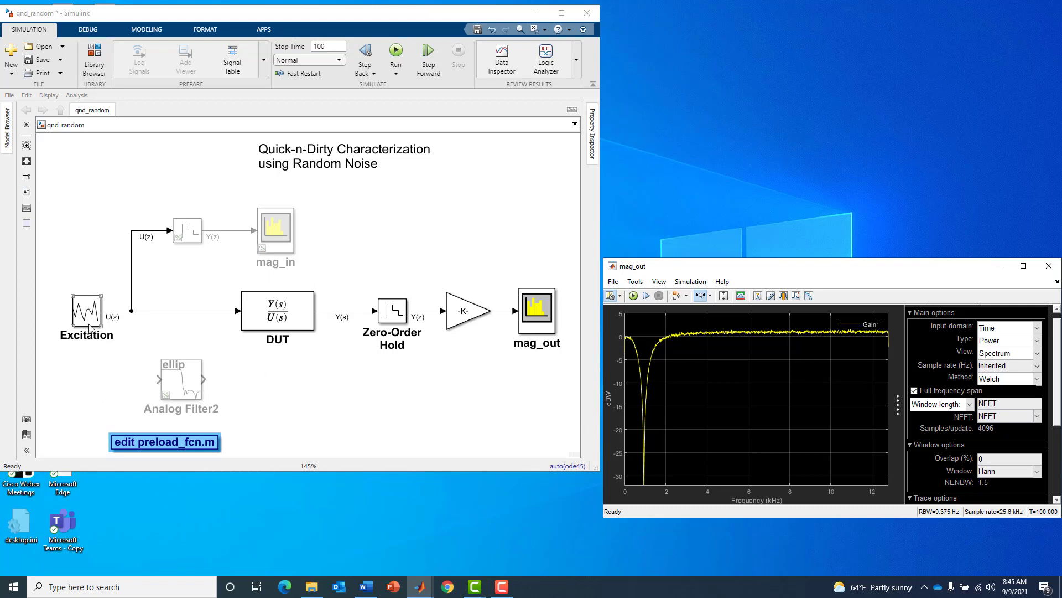
left_click(25, 179)
left_click(48, 192)
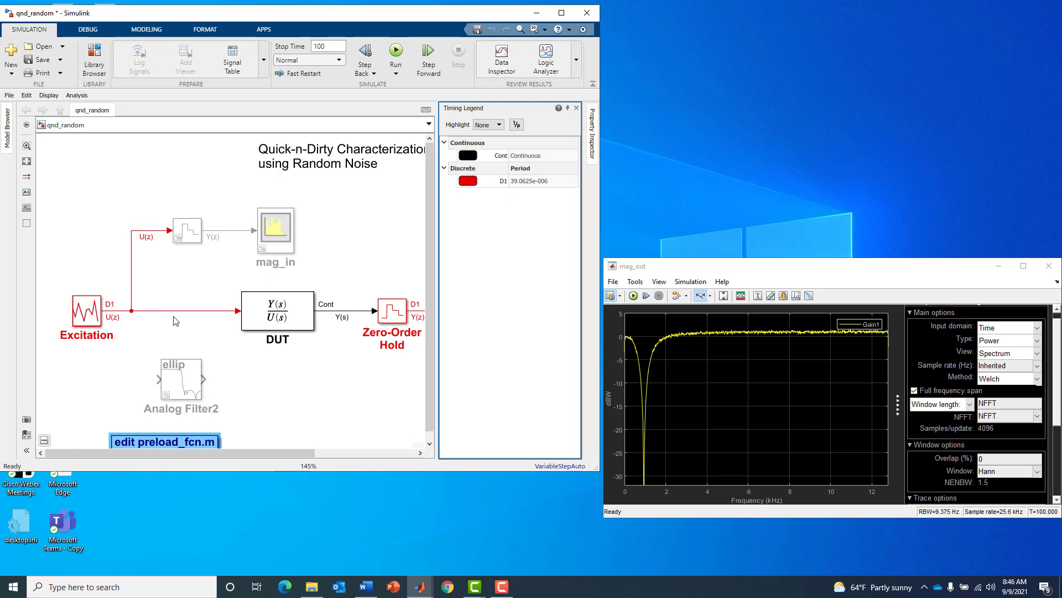
left_click(517, 124)
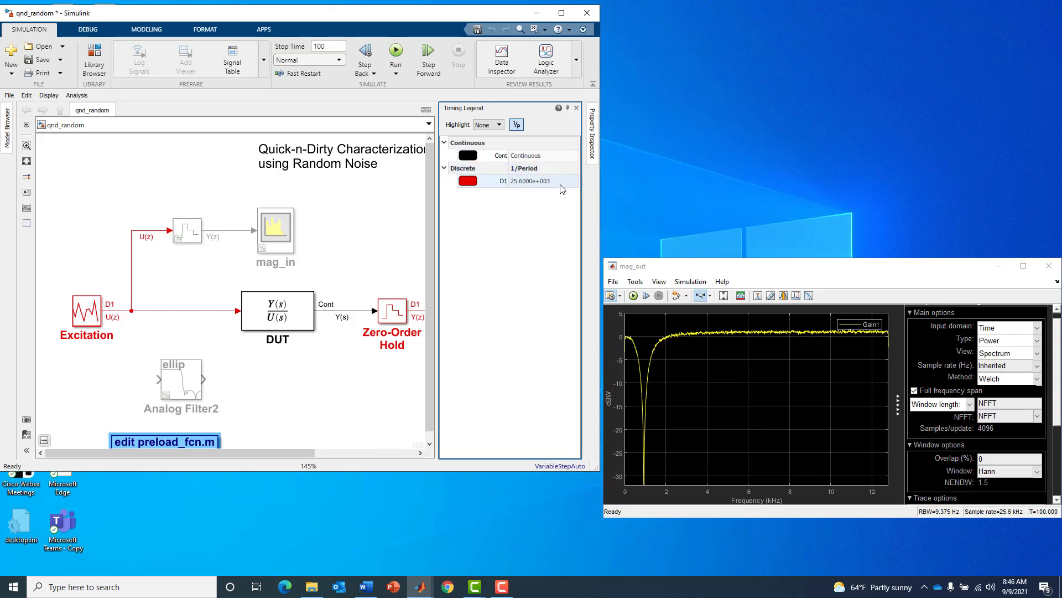
left_click(304, 403)
key("space")
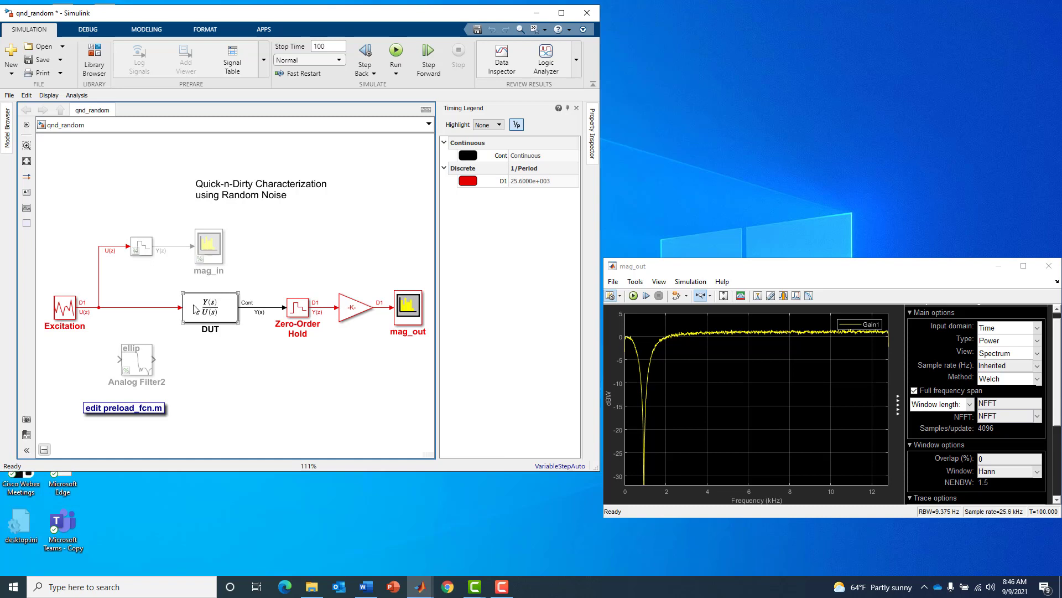
left_click(346, 314)
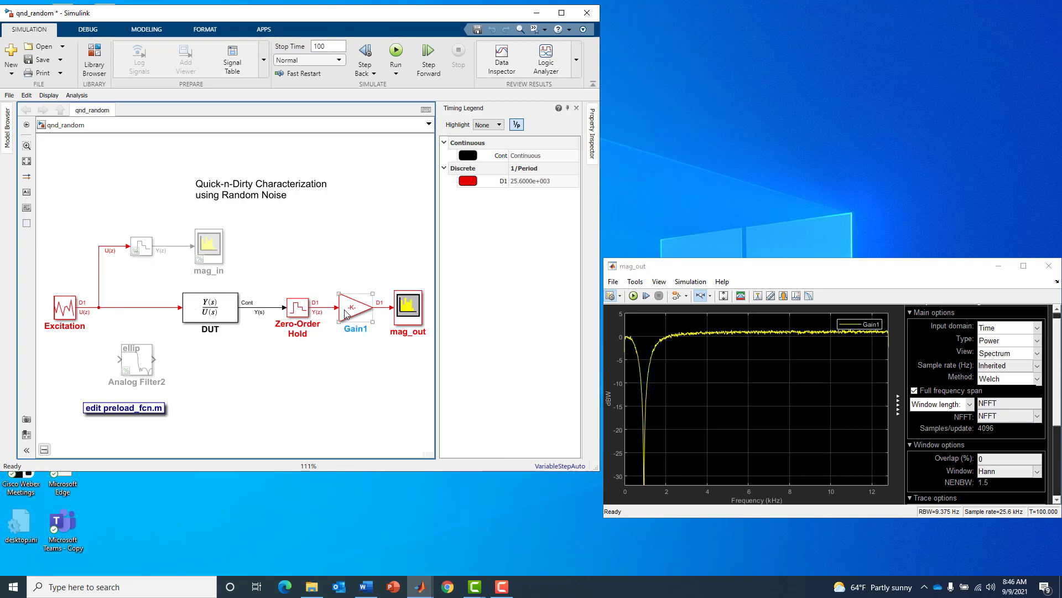
left_click(76, 307)
left_click(59, 283)
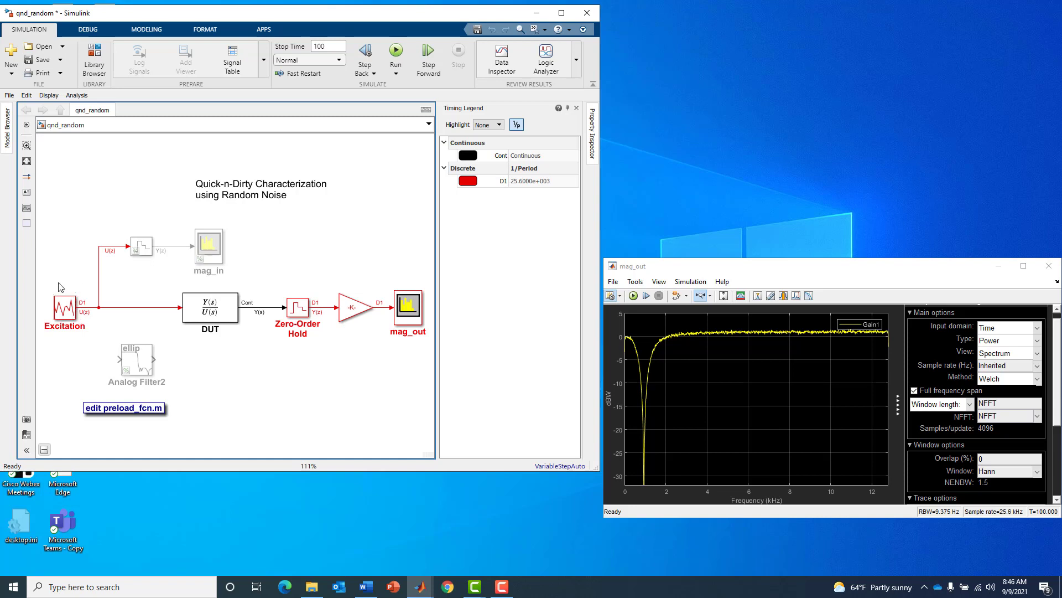
left_click(81, 311)
left_click(83, 292)
left_click(77, 308)
left_click(108, 319)
left_click(58, 316)
left_click(260, 348)
Place Analog Filter2 between Excitation and DUT, uncomment it, and keep its 8th-order elliptic lowpass design
left_click_drag(131, 346, 133, 310)
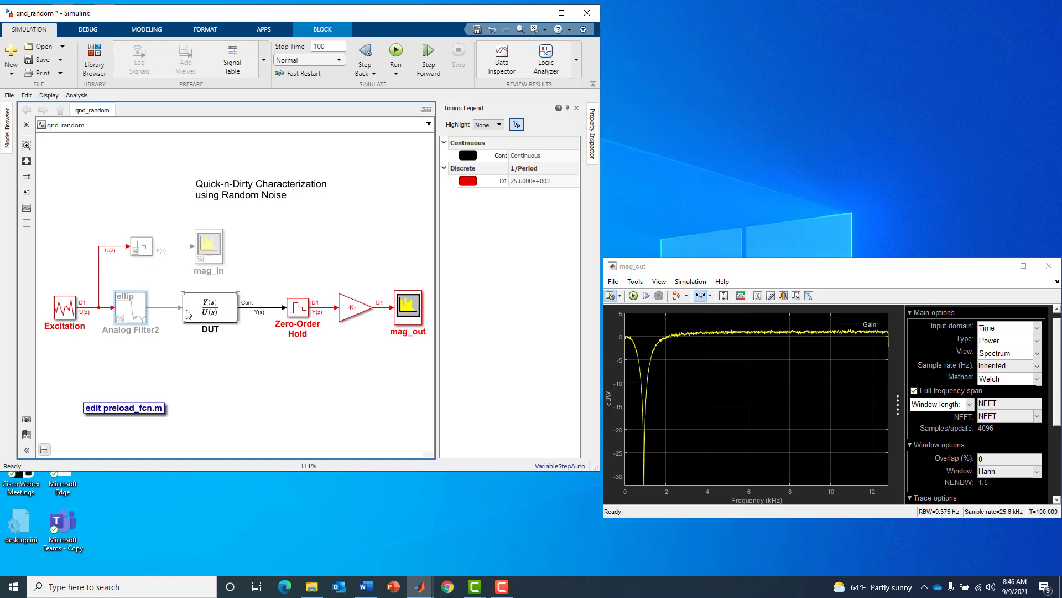
right_click(140, 314)
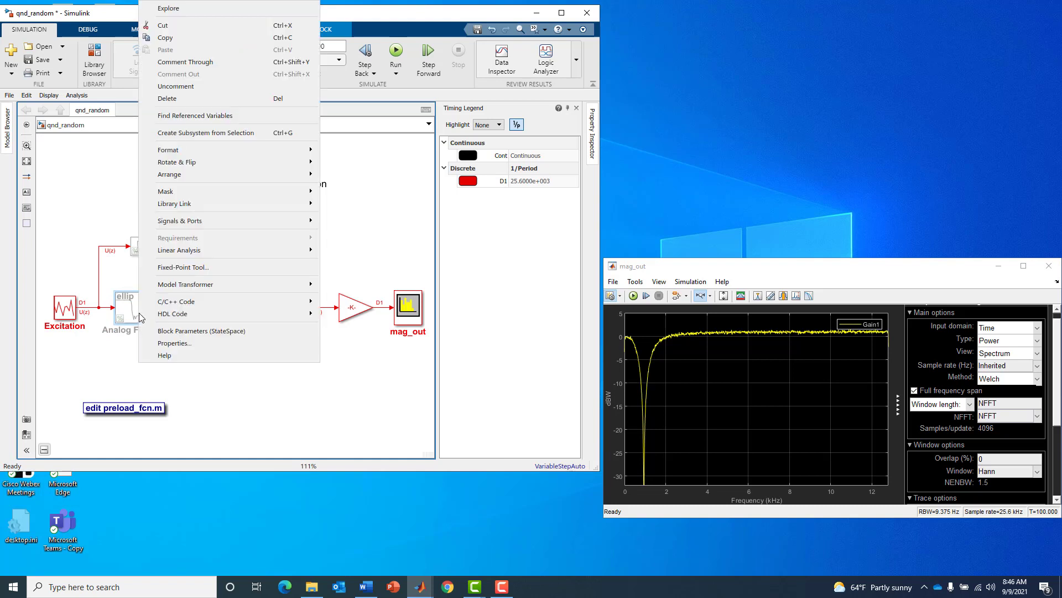
left_click(170, 87)
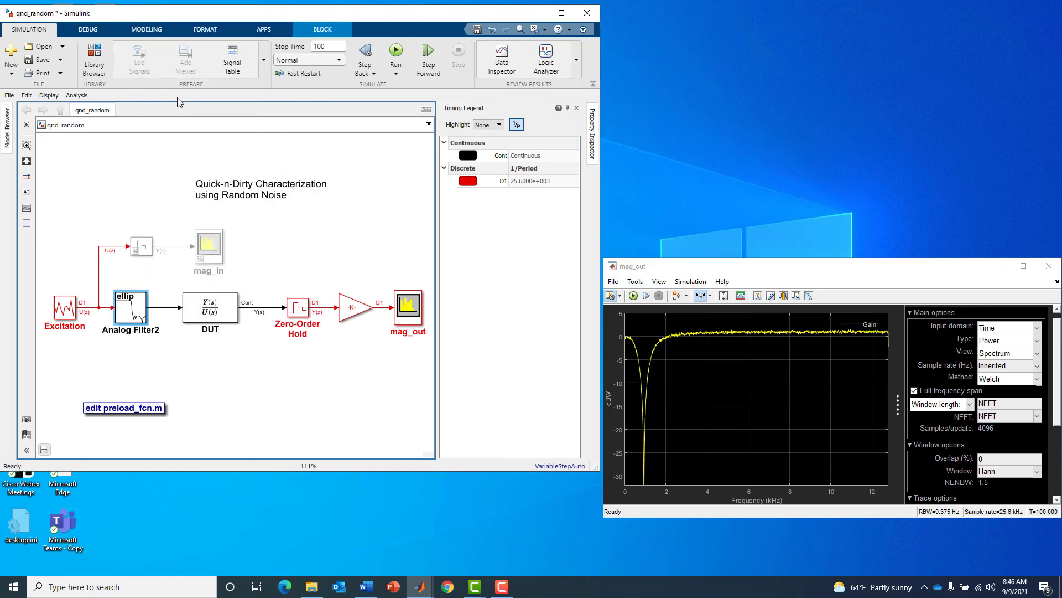
double_click(140, 309)
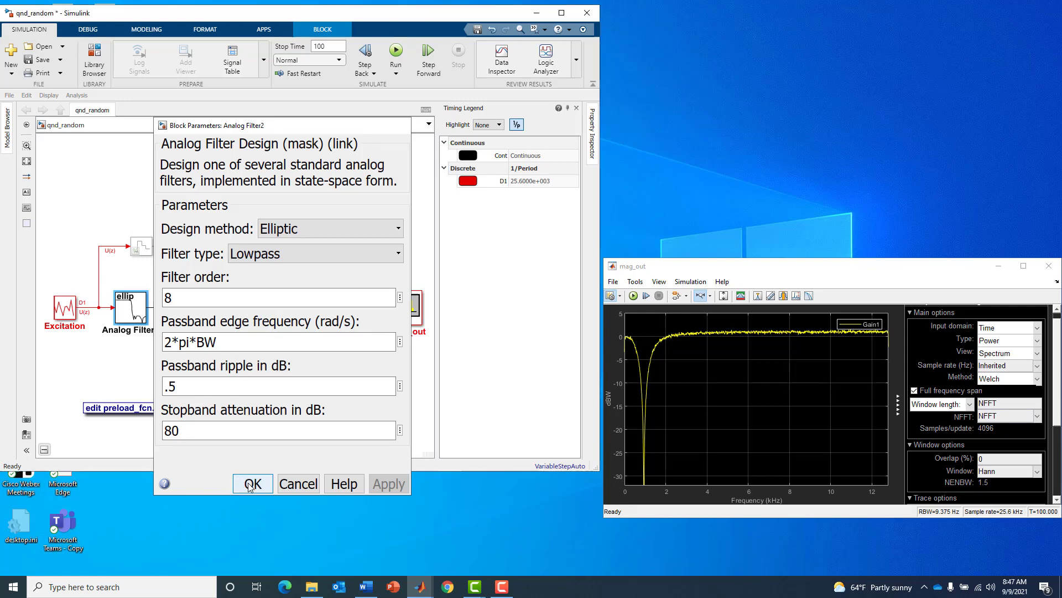
left_click(251, 484)
Uncomment the Zero-Order Hold1 and mag_in branch, confirming the 1/(10*Fs) sample time
left_click_drag(124, 227, 231, 270)
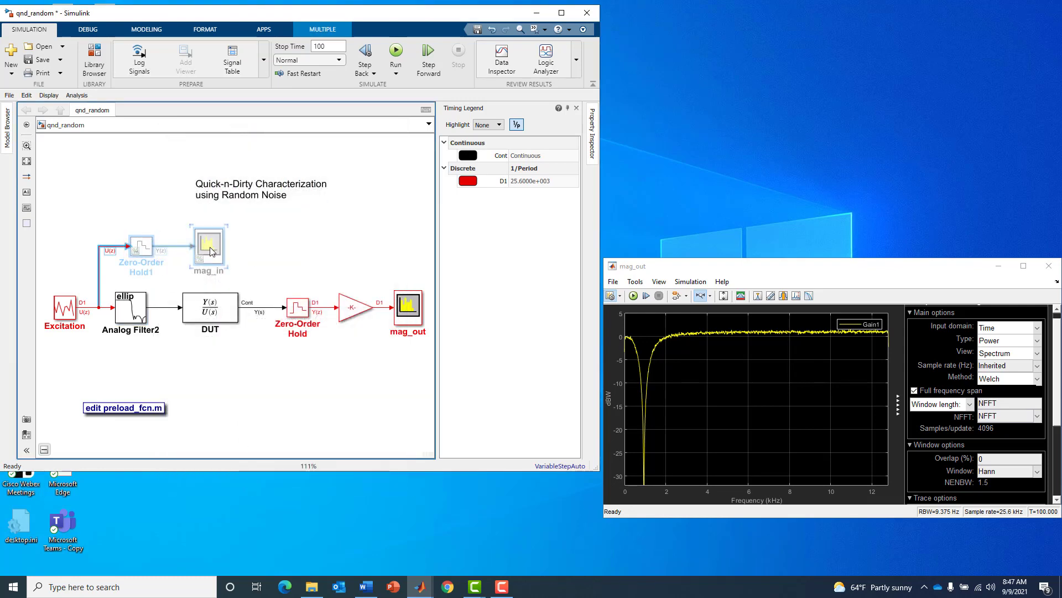
right_click(210, 250)
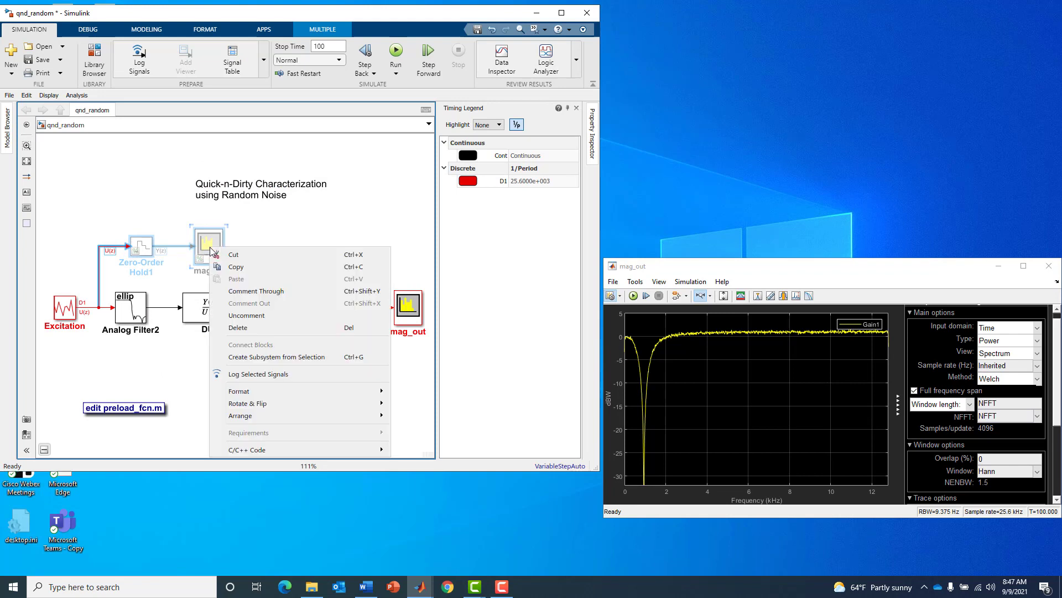
left_click(241, 316)
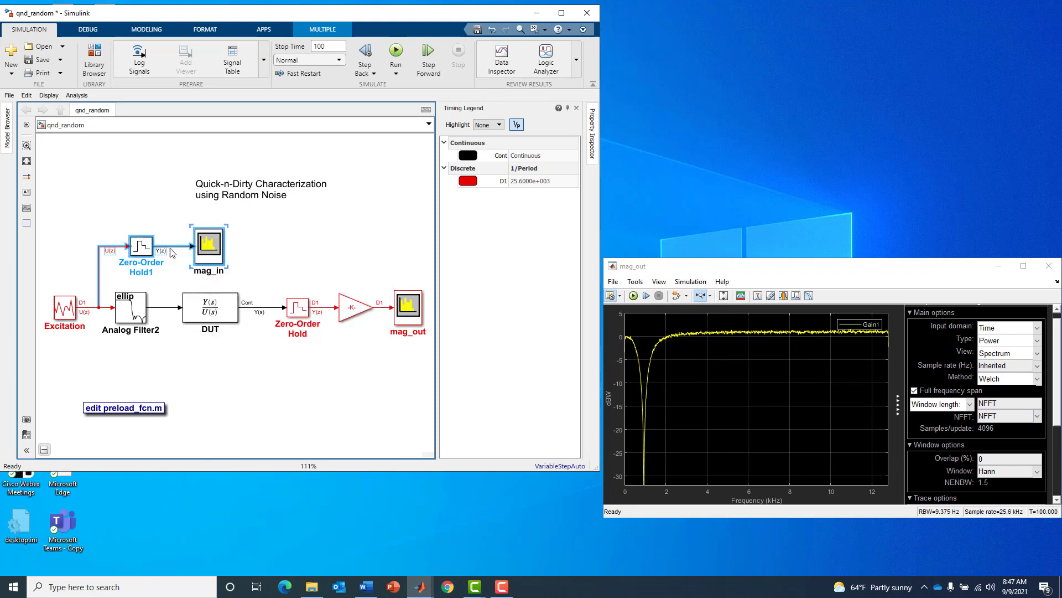
double_click(147, 249)
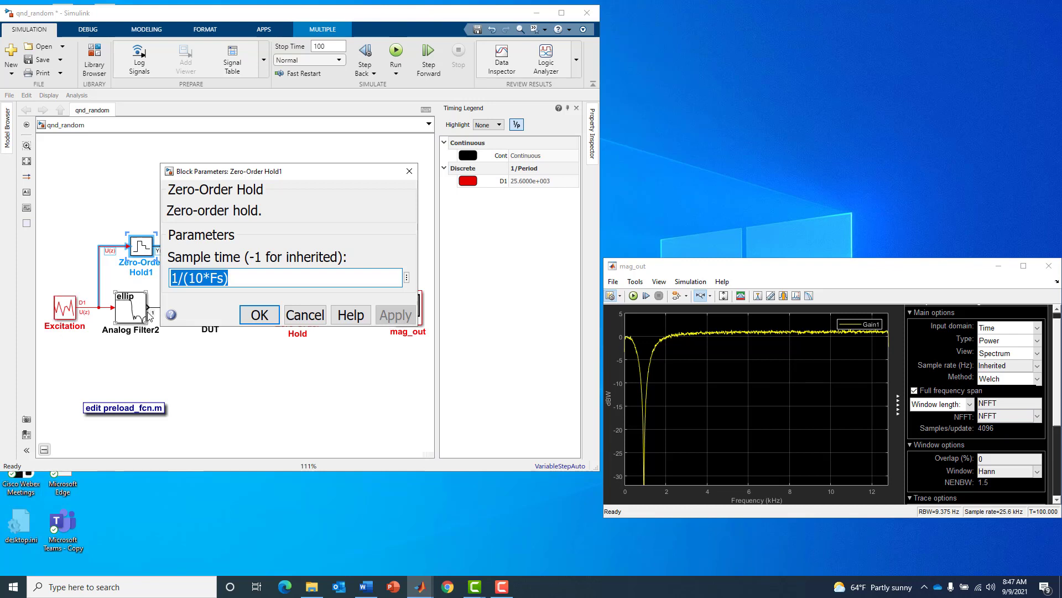
left_click(260, 315)
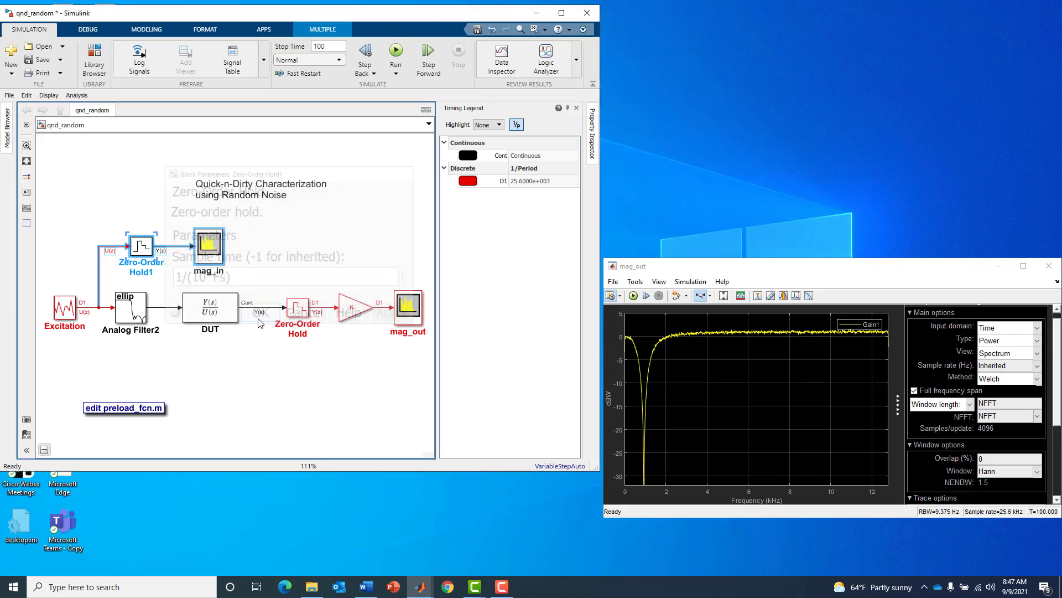
left_click(278, 253)
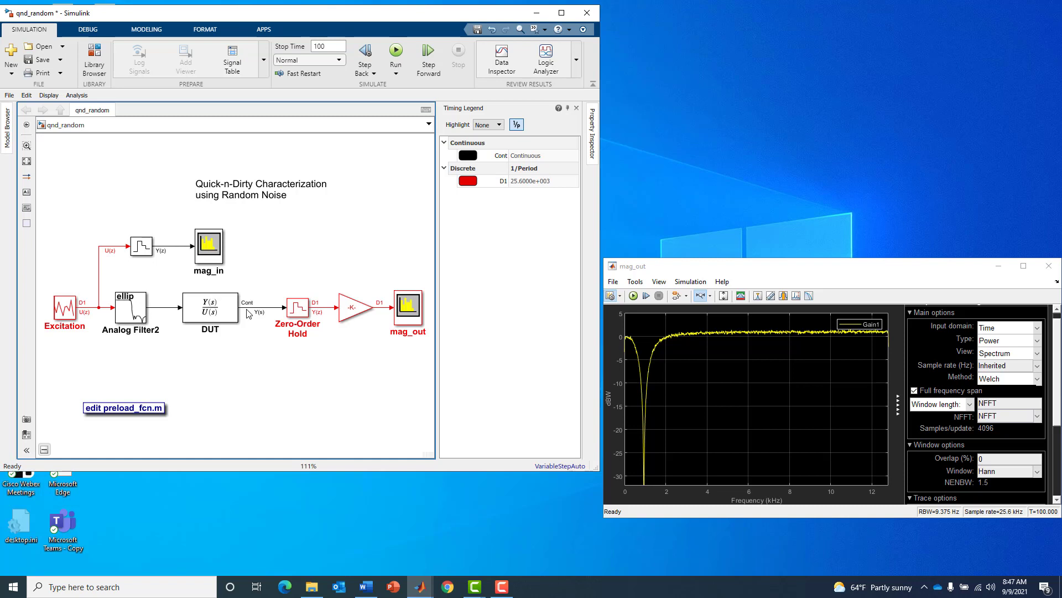
Run the simulation and zoom the mag_in input spectrum to the 0–12 kHz band
left_click(395, 52)
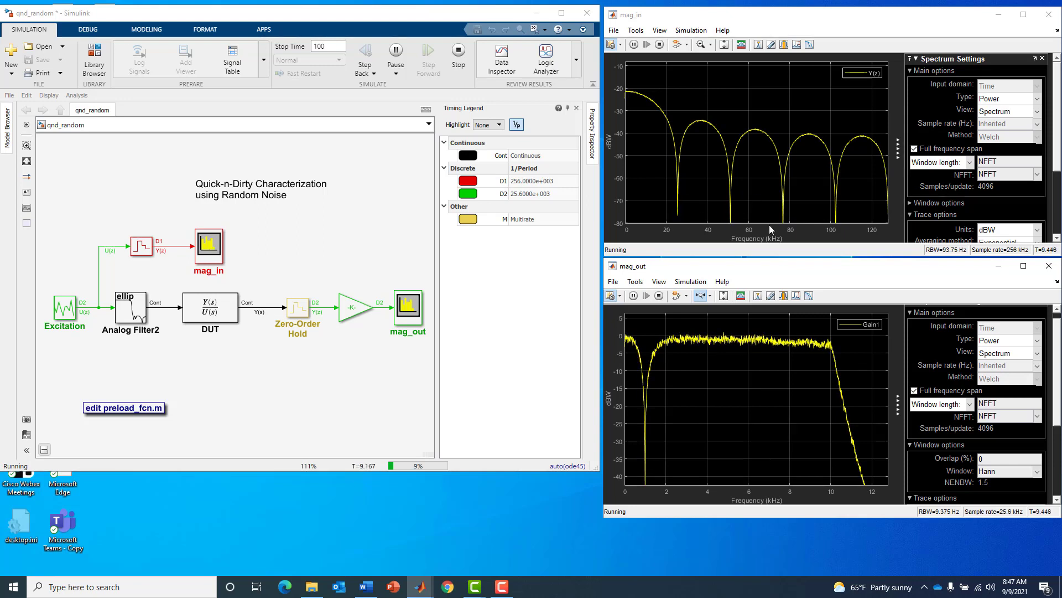
left_click(701, 44)
left_click_drag(626, 87, 651, 104)
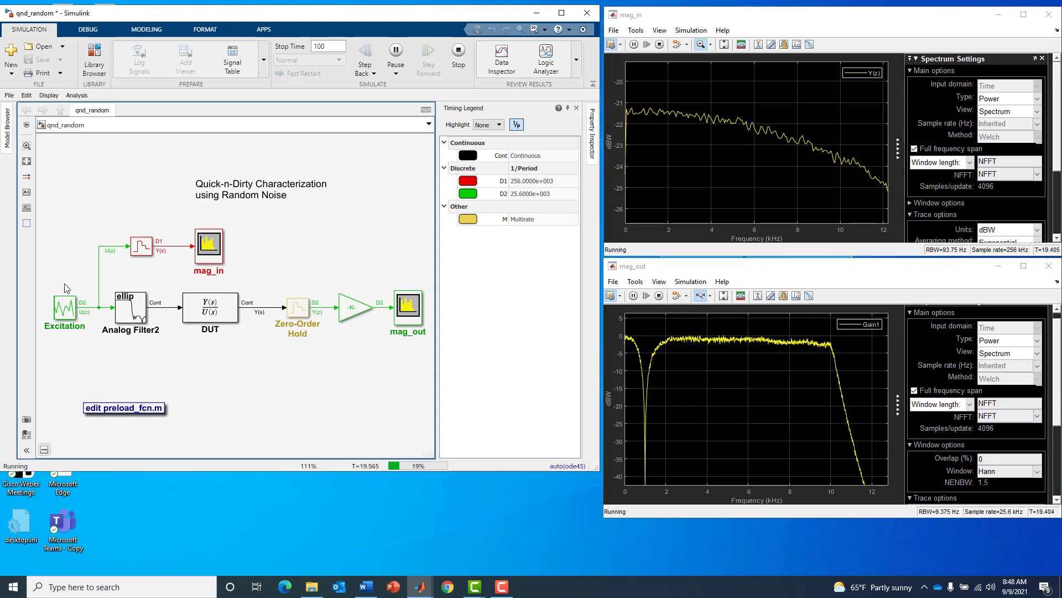
left_click_drag(57, 272, 155, 334)
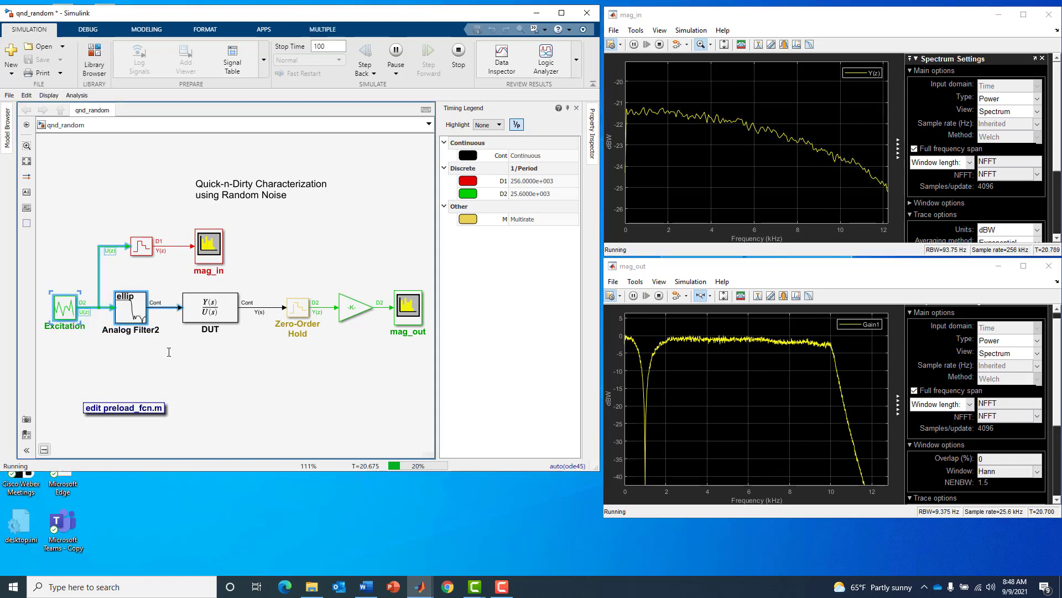
left_click(91, 323)
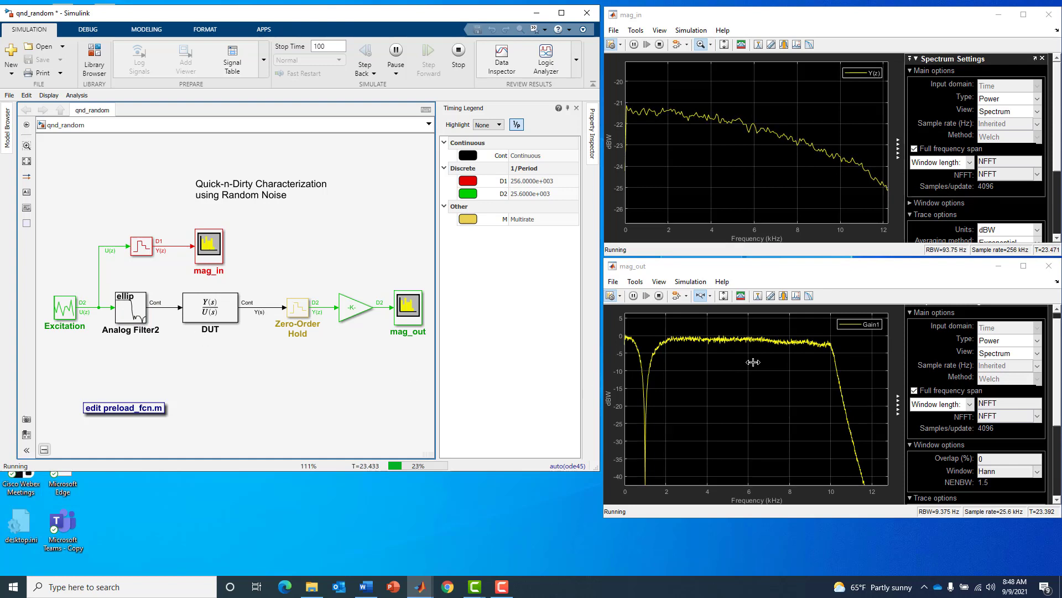
Zoom mag_out onto the 1 kHz notch, rescale its Y limits, then zoom back to full view
left_click_drag(634, 420, 670, 427)
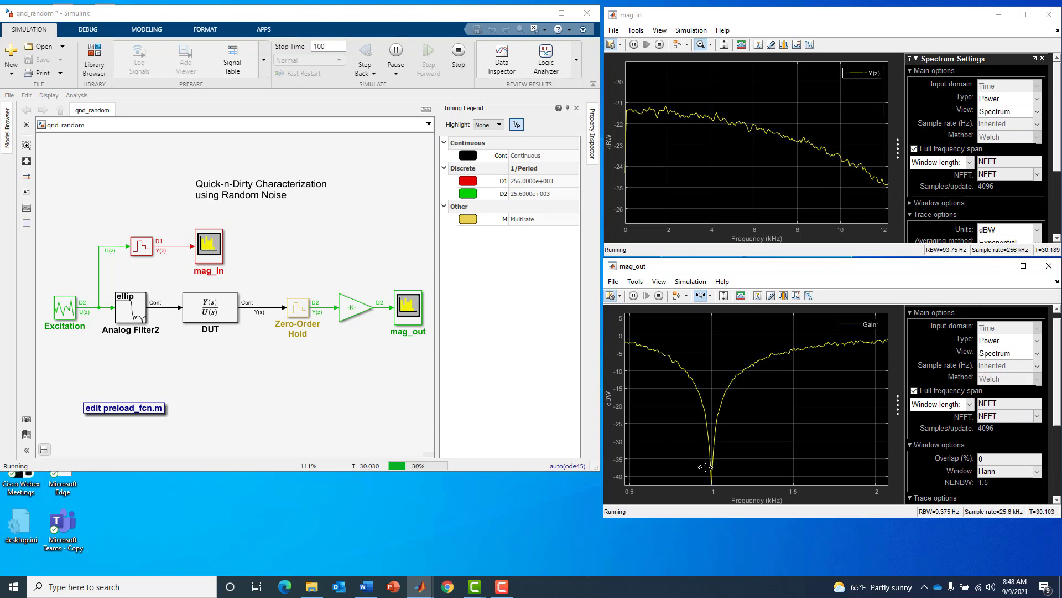
left_click(725, 298)
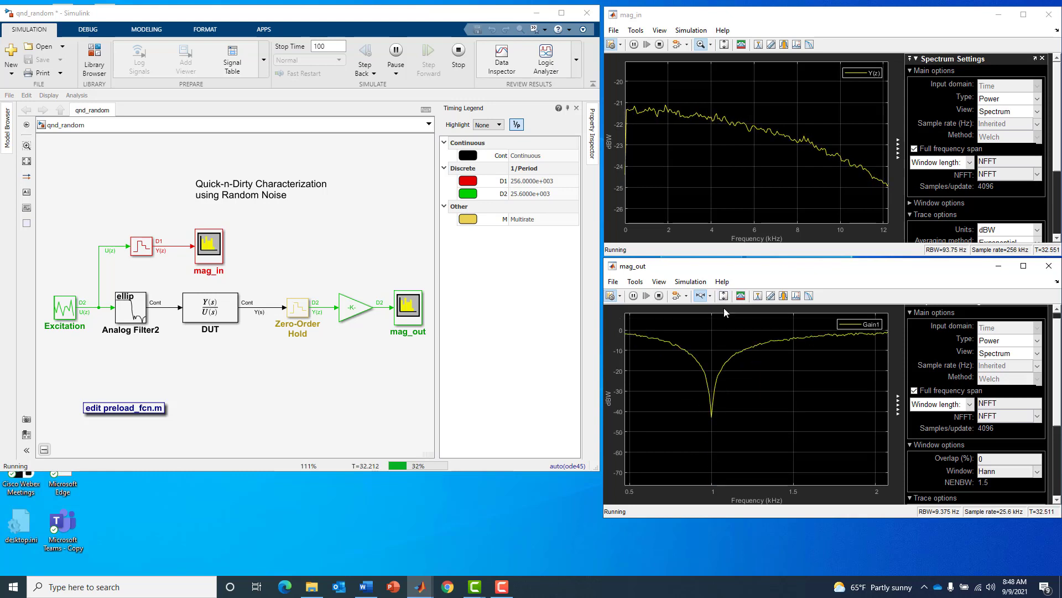
right_click(748, 350)
left_click(759, 362)
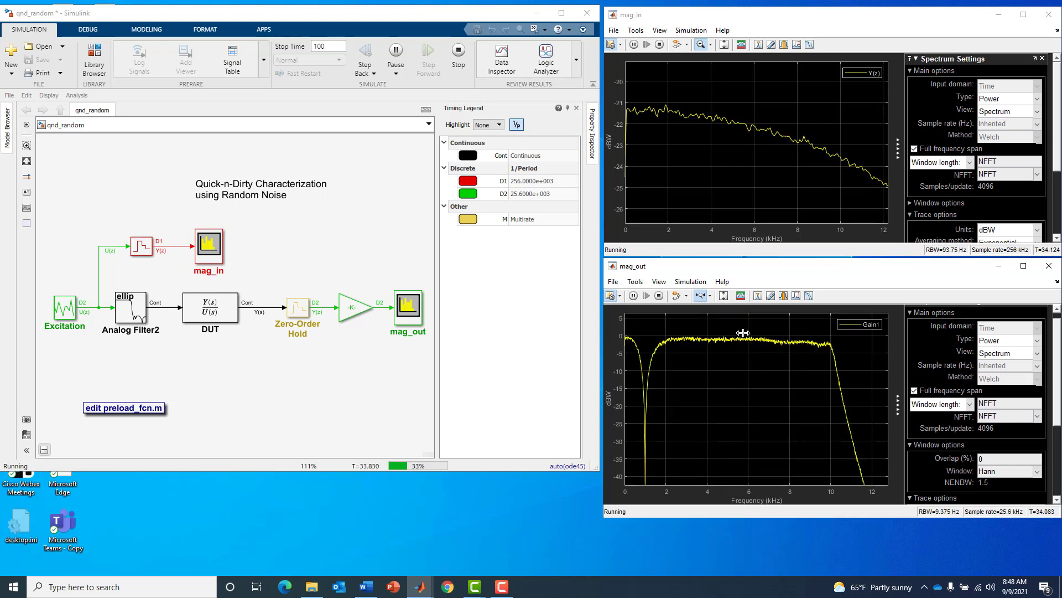
left_click(711, 296)
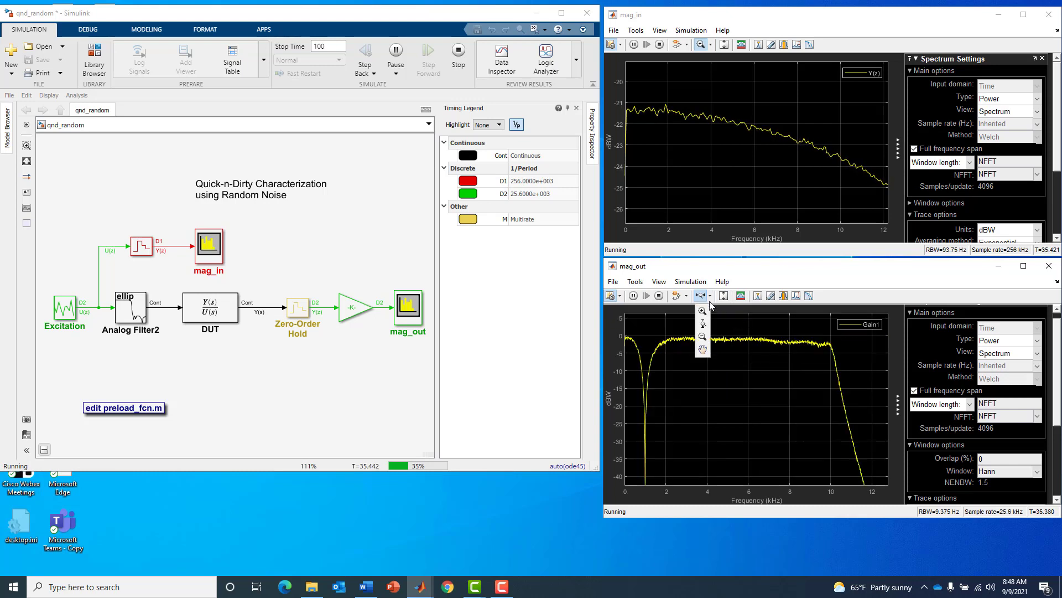
Apply a vertical zoom over the mag_out passband, spanning roughly +2 to -5 dBW
left_click_drag(722, 324, 725, 359)
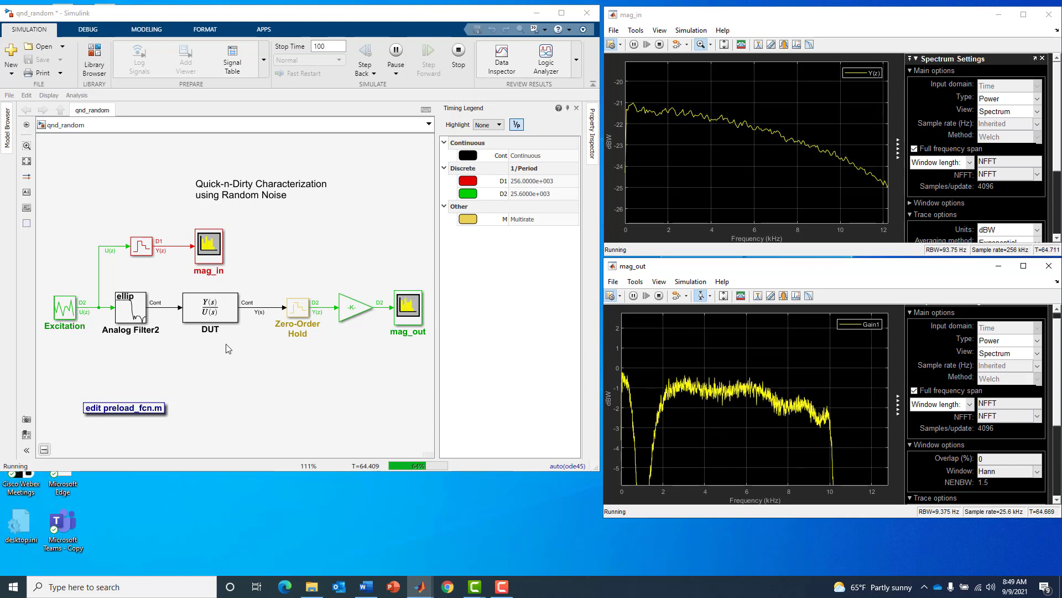
Check Analog Filter2's .5 dB passband ripple and close its settings unchanged while the run finishes
double_click(129, 310)
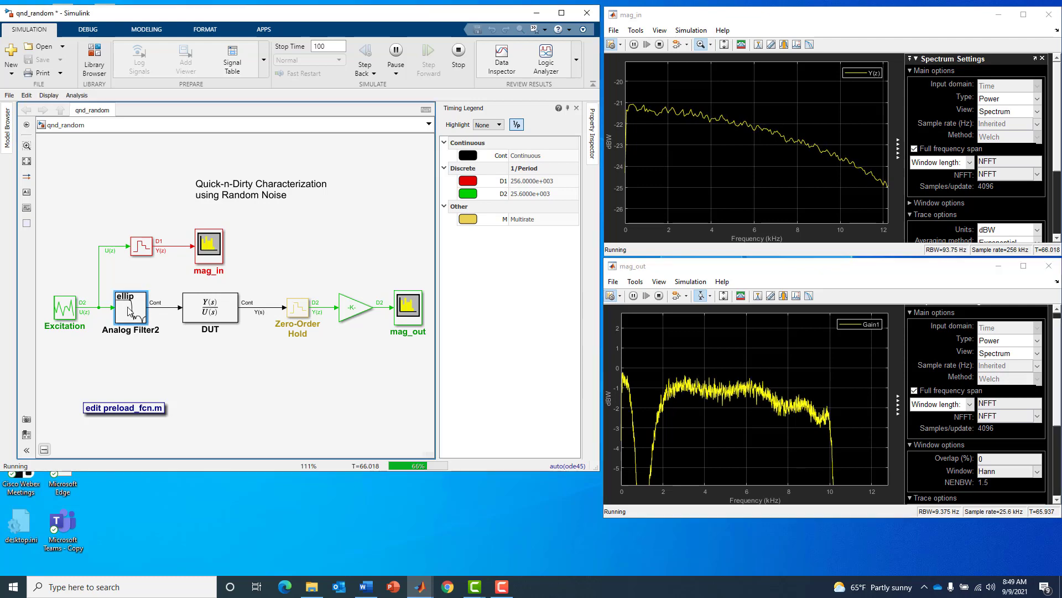
double_click(192, 392)
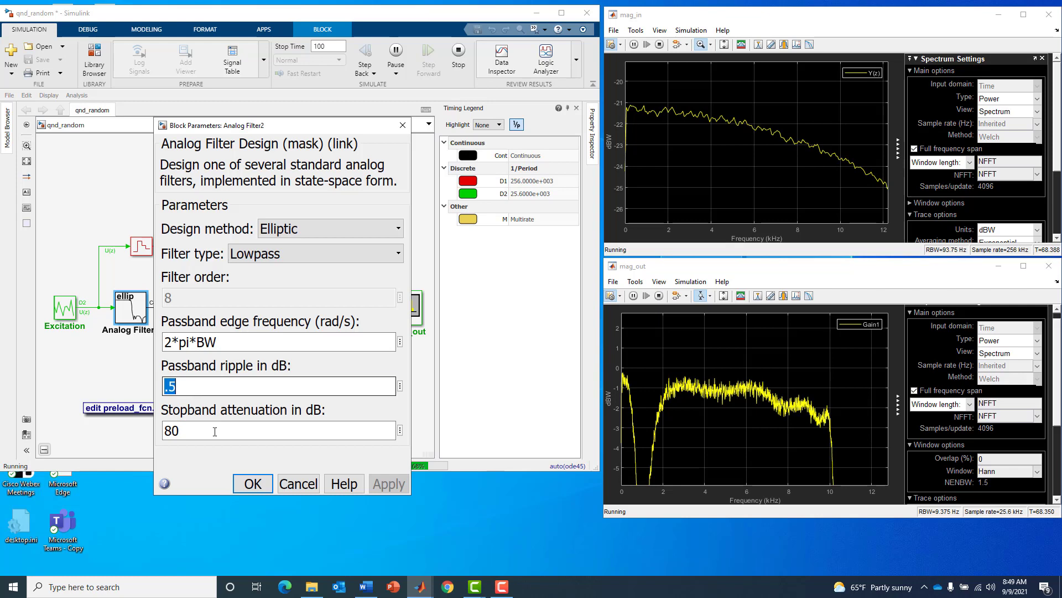
left_click(253, 483)
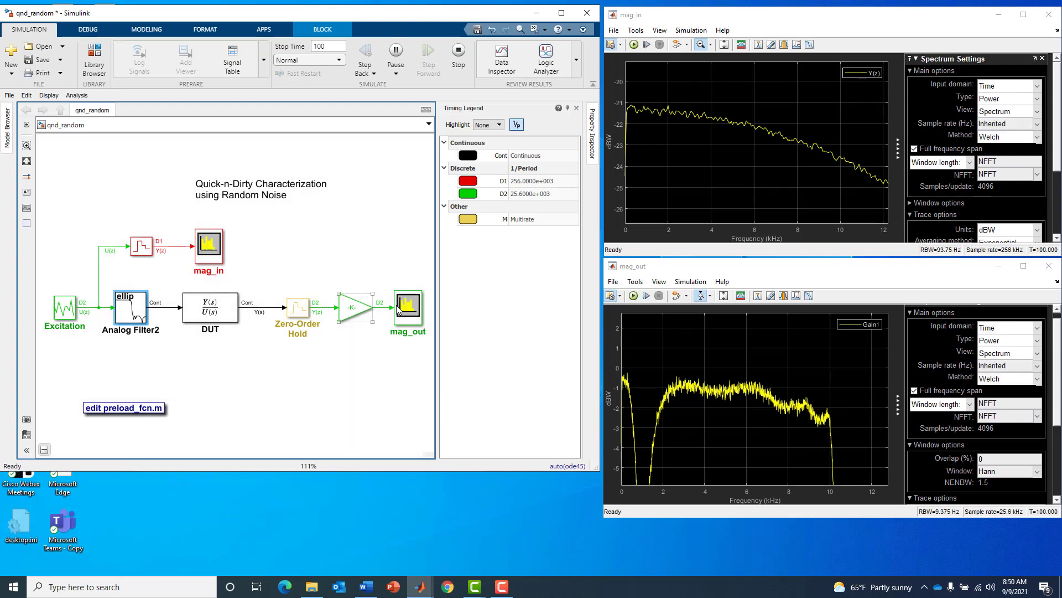
left_click(343, 305)
left_click(331, 301)
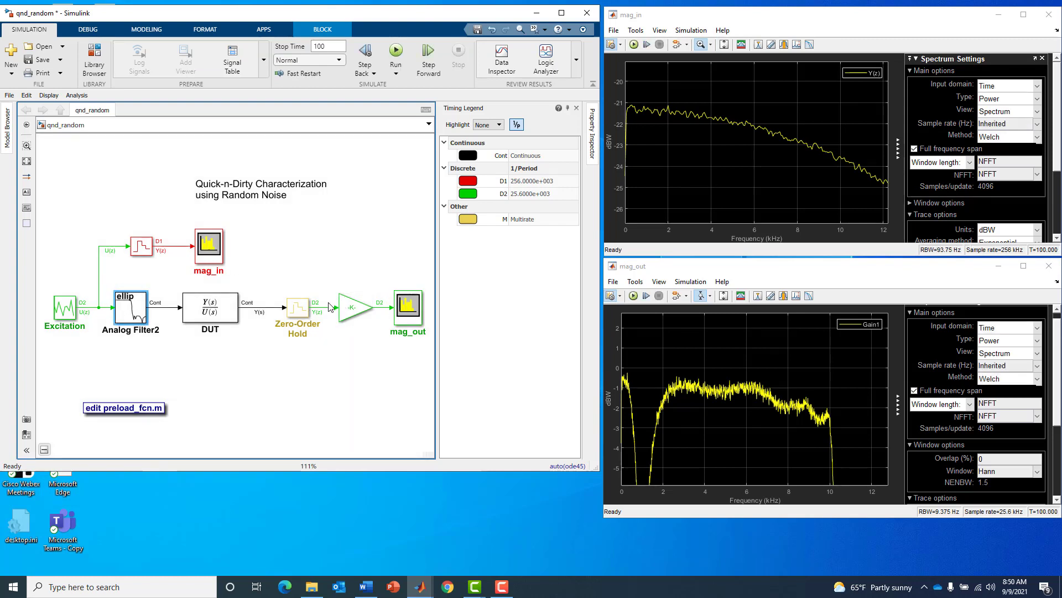
left_click(293, 309)
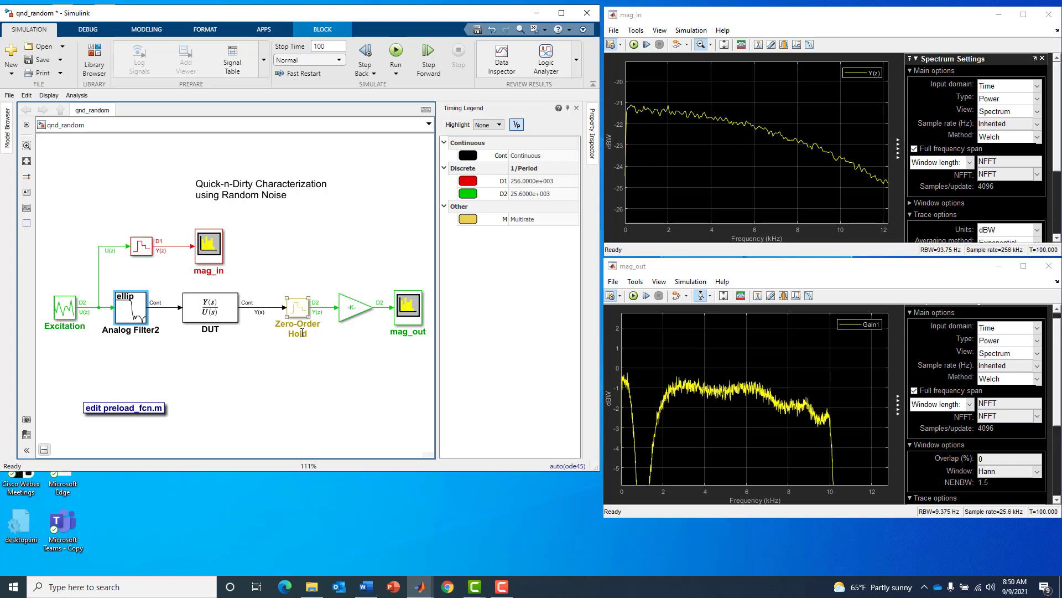
left_click(321, 377)
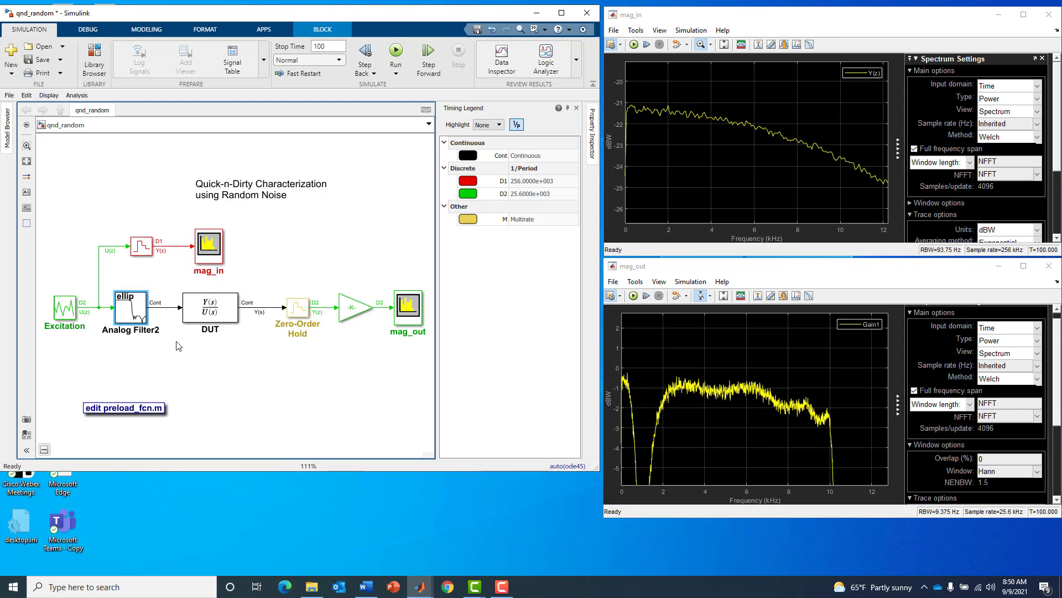
left_click(73, 318)
left_click(367, 328)
left_click(76, 314)
left_click(408, 304)
left_click(422, 291)
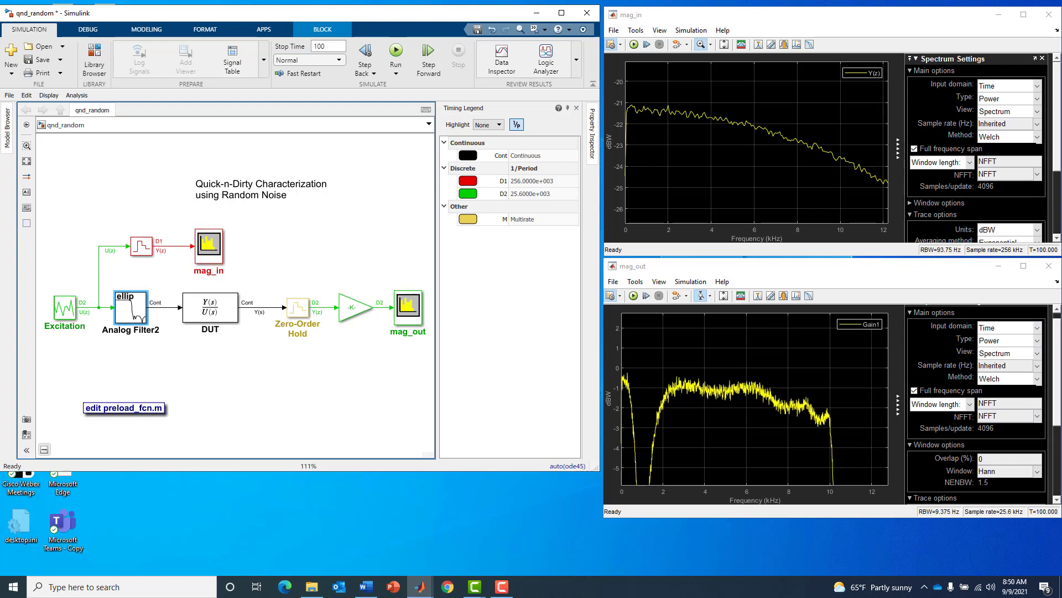